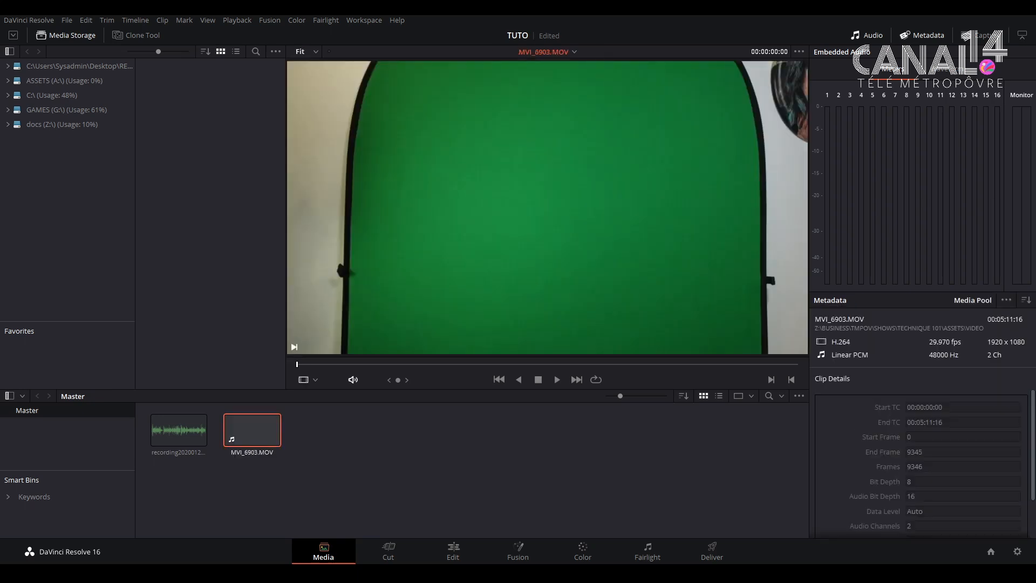
Load the .wav audio recording in the source viewer and play its opening to listen for the claps.
{"action": "left_click", "coordinate": [269, 465]}
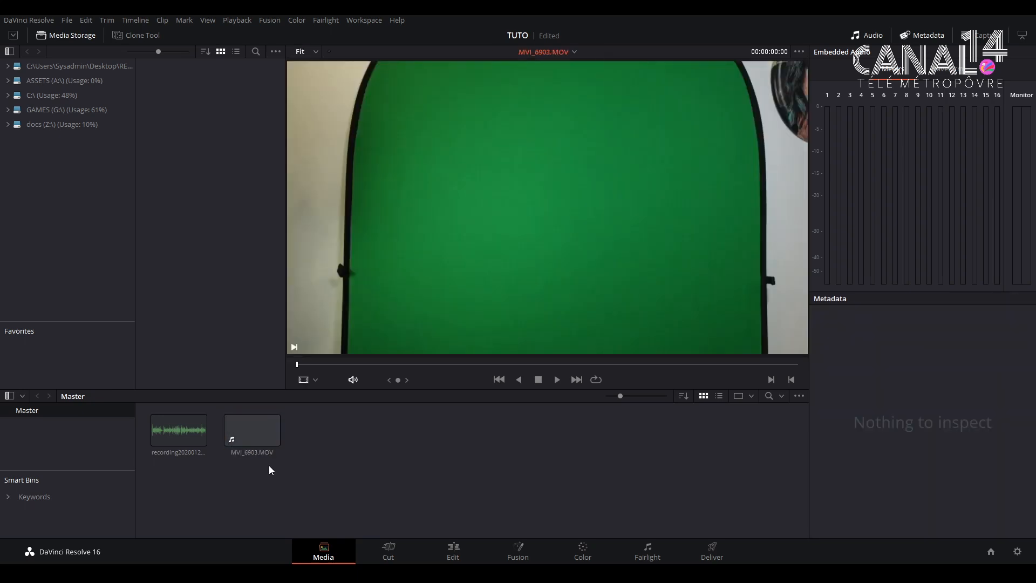
{"action": "left_click", "coordinate": [173, 426]}
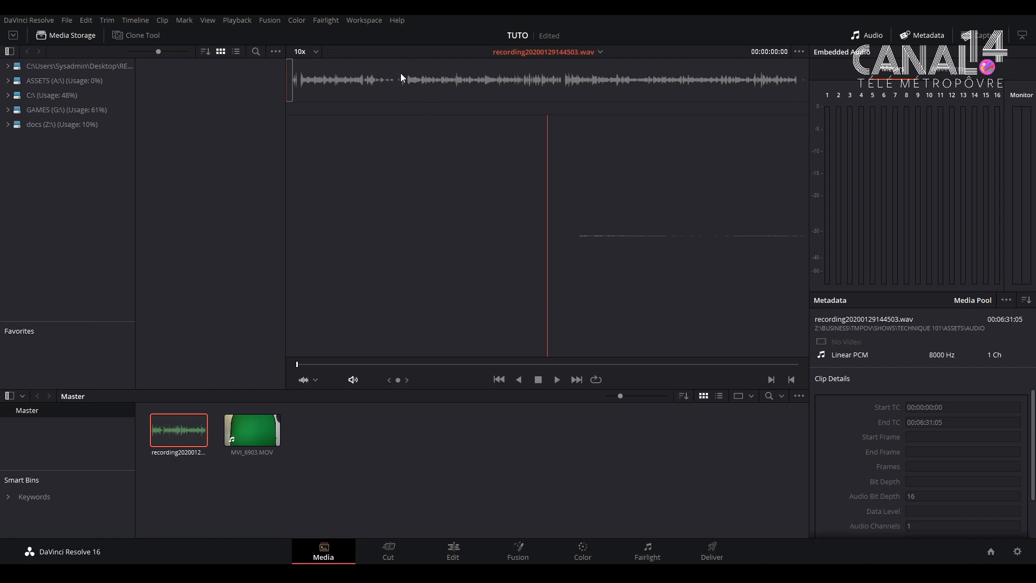
{"action": "left_click", "coordinate": [293, 61]}
{"action": "key", "text": "space"}
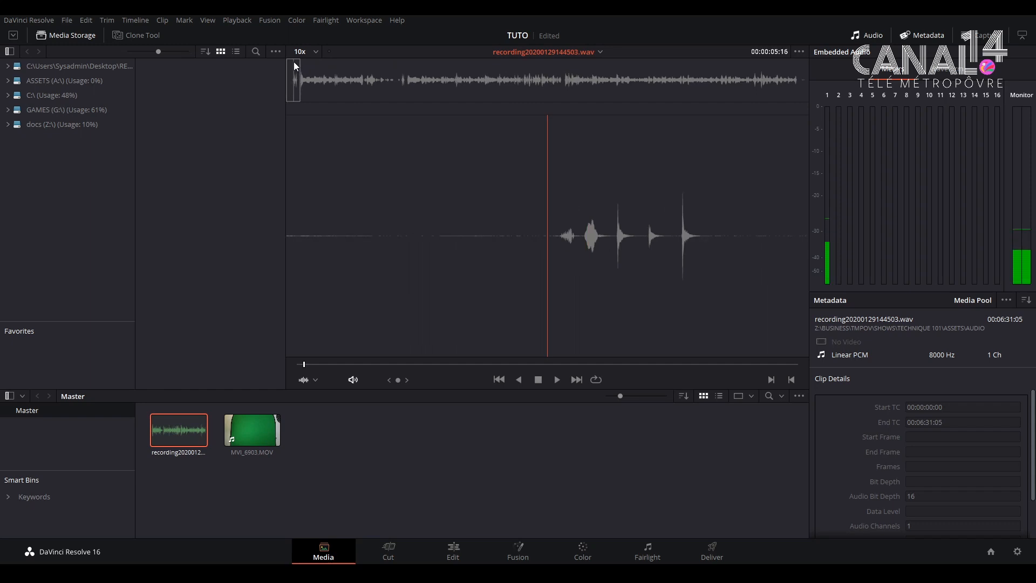
{"action": "key", "text": "space"}
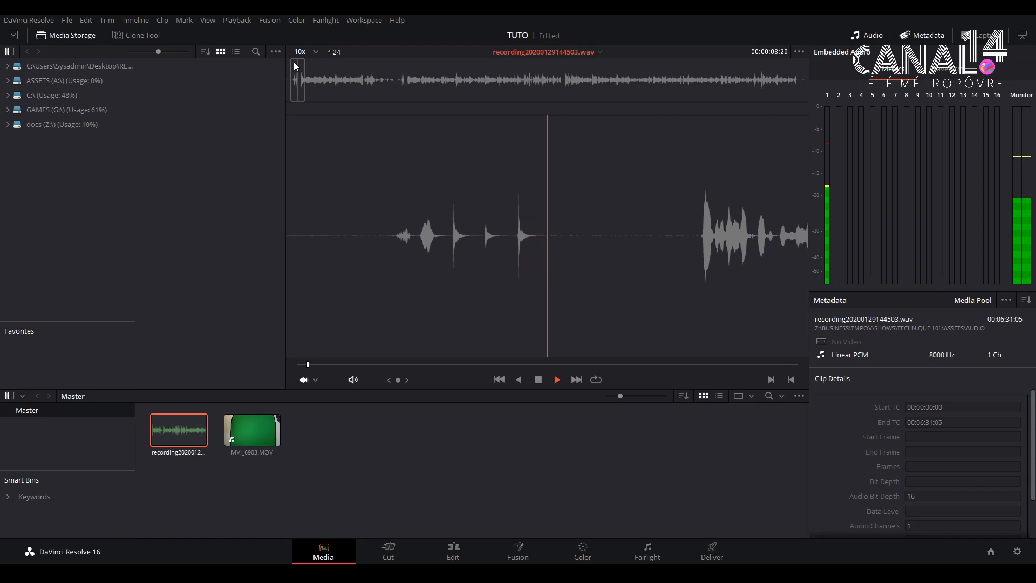
{"action": "key", "text": "space"}
Play the audio recording from about 00:01:24 to listen to the second set of claps.
{"action": "left_click_drag", "start_coordinate": [392, 81], "coordinate": [400, 70]}
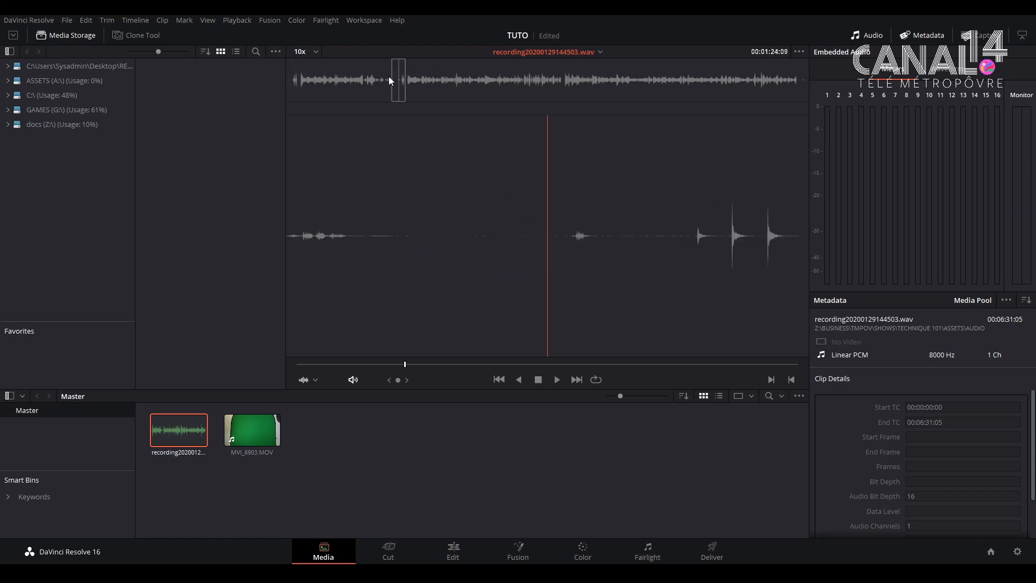
{"action": "left_click", "coordinate": [401, 68]}
{"action": "key", "text": "space"}
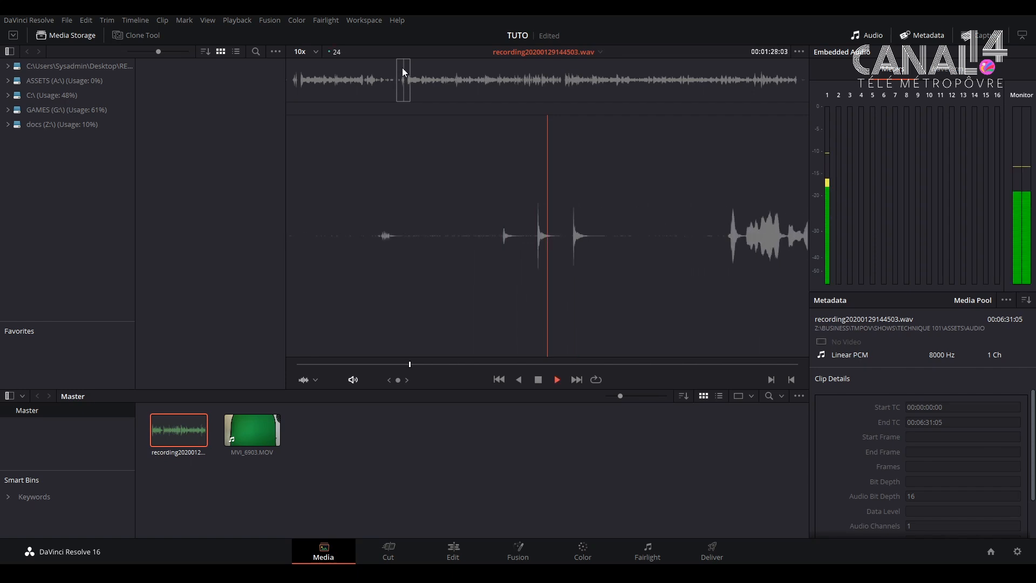
{"action": "key", "text": "space"}
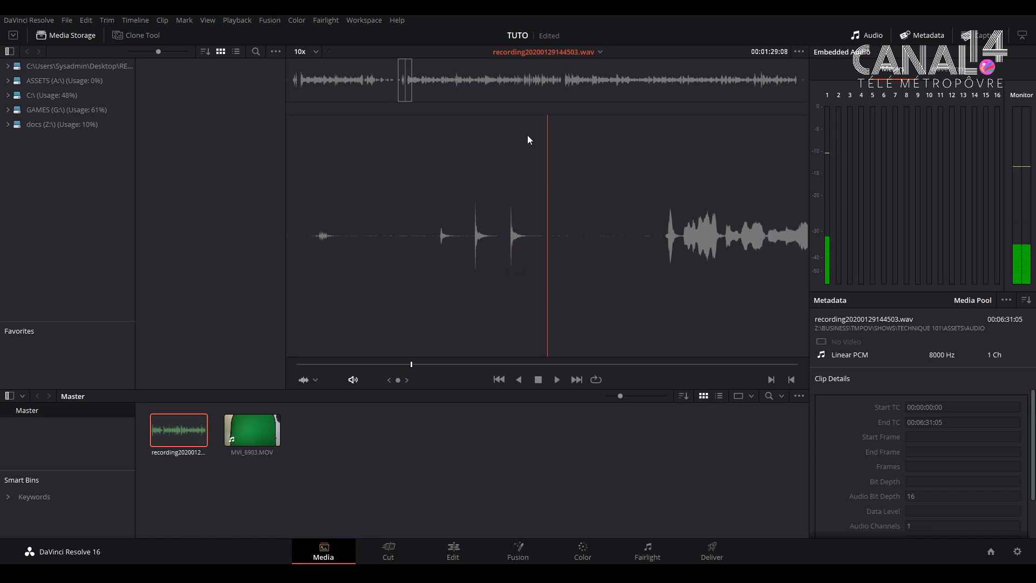
Set an In point on the audio recording at 00:01:23:23, just before the second set of claps.
{"action": "left_click", "coordinate": [406, 64]}
{"action": "left_click_drag", "start_coordinate": [406, 64], "coordinate": [398, 64]}
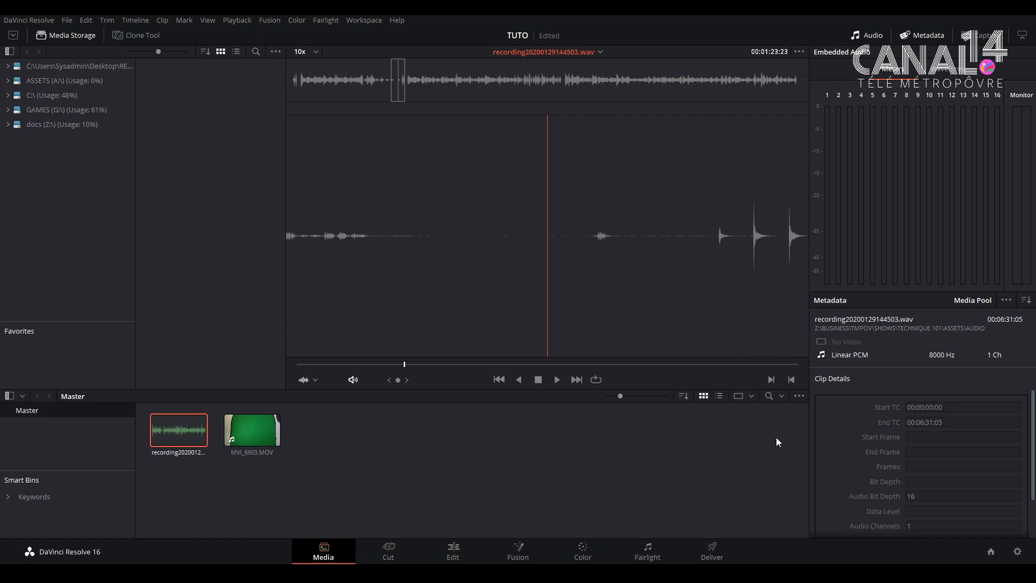
{"action": "left_click", "coordinate": [772, 381]}
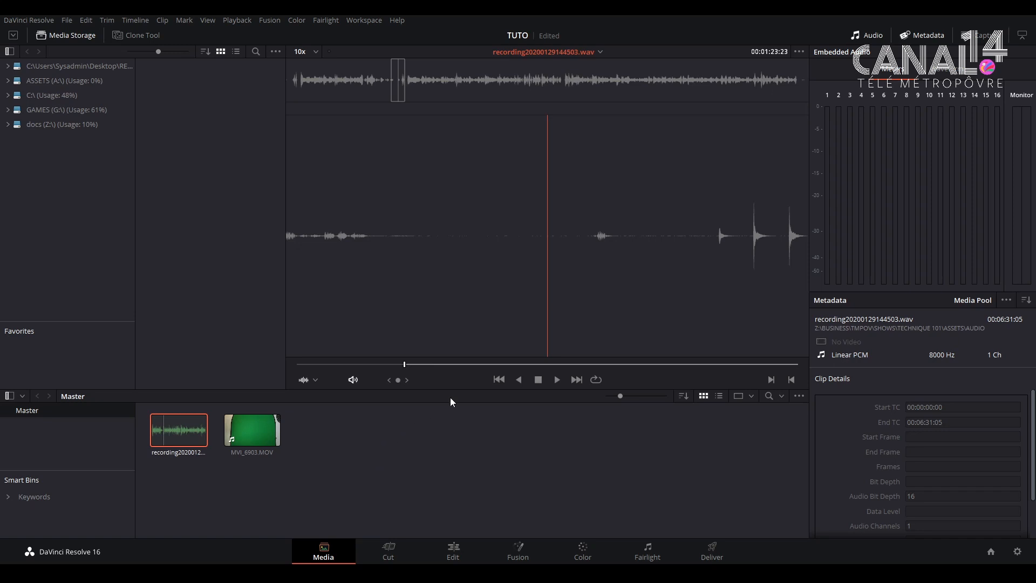
{"action": "left_click", "coordinate": [341, 441]}
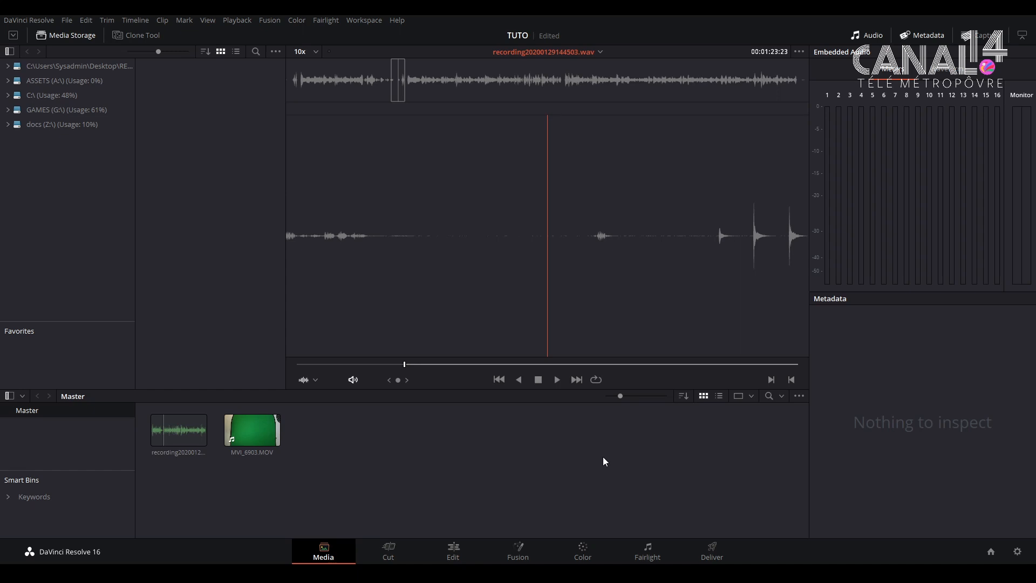
Compare the metadata of the .wav recording and MVI_6903.MOV, including sample rate, audio bit depth and number of audio channels.
{"action": "left_click", "coordinate": [192, 435]}
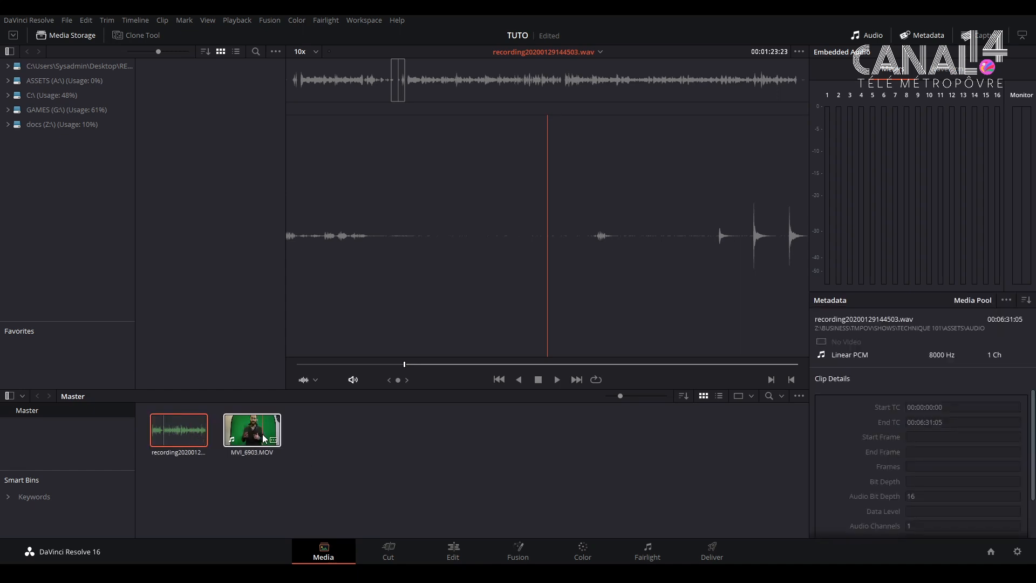
{"action": "left_click", "coordinate": [259, 432]}
{"action": "left_click", "coordinate": [200, 435]}
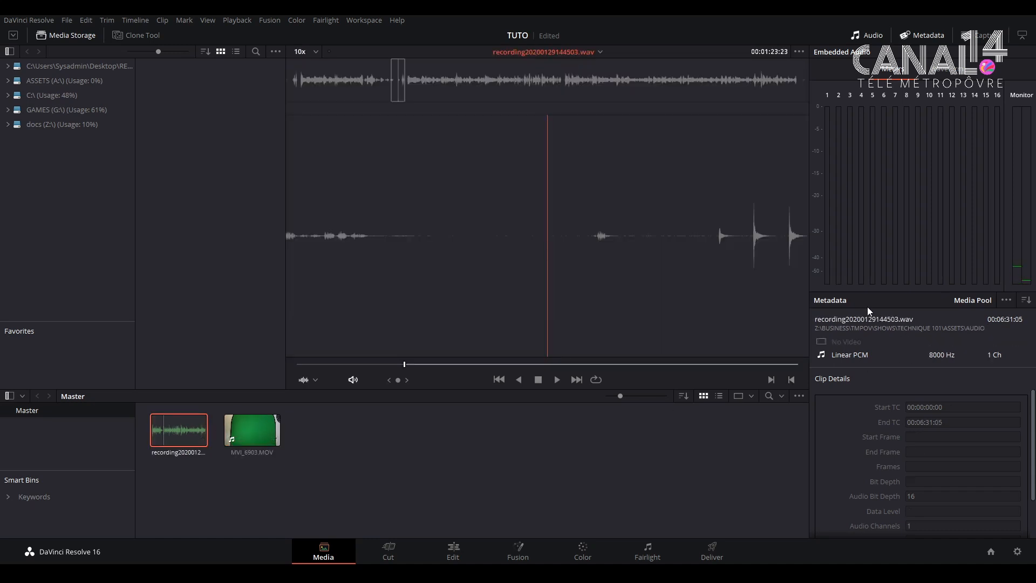
{"action": "left_click_drag", "start_coordinate": [1032, 426], "coordinate": [1034, 457]}
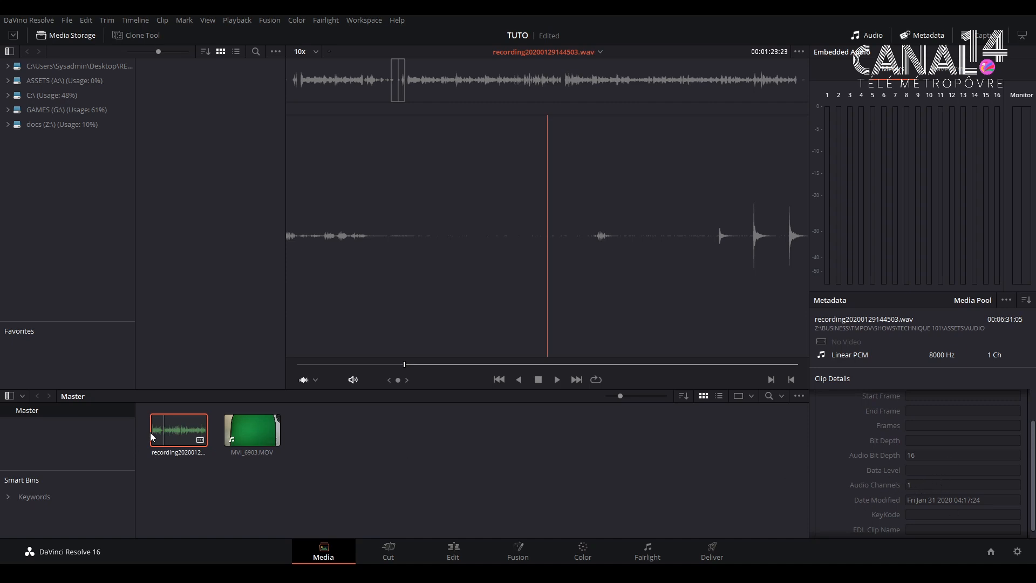
{"action": "left_click", "coordinate": [240, 429]}
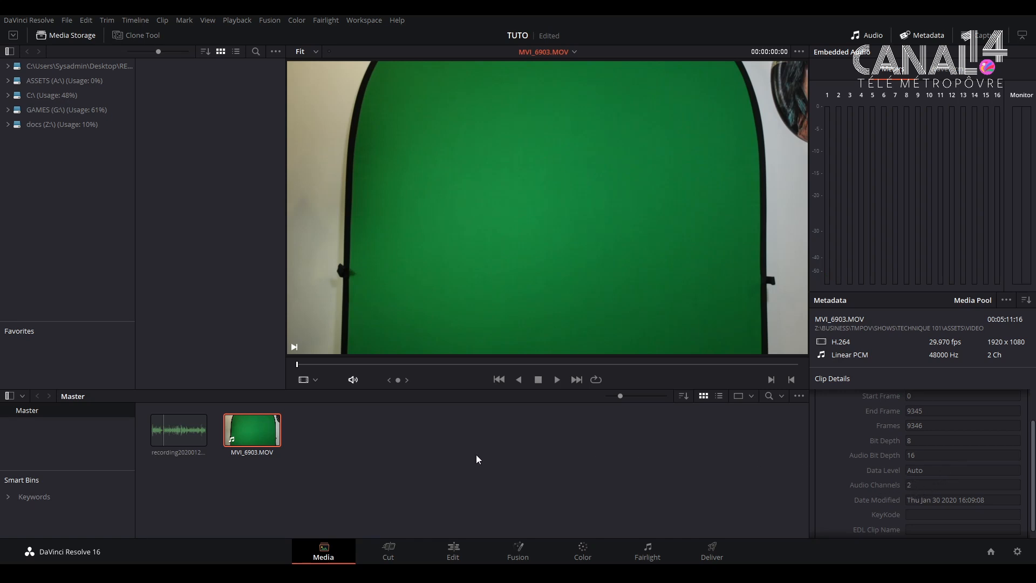
{"action": "left_click", "coordinate": [352, 455]}
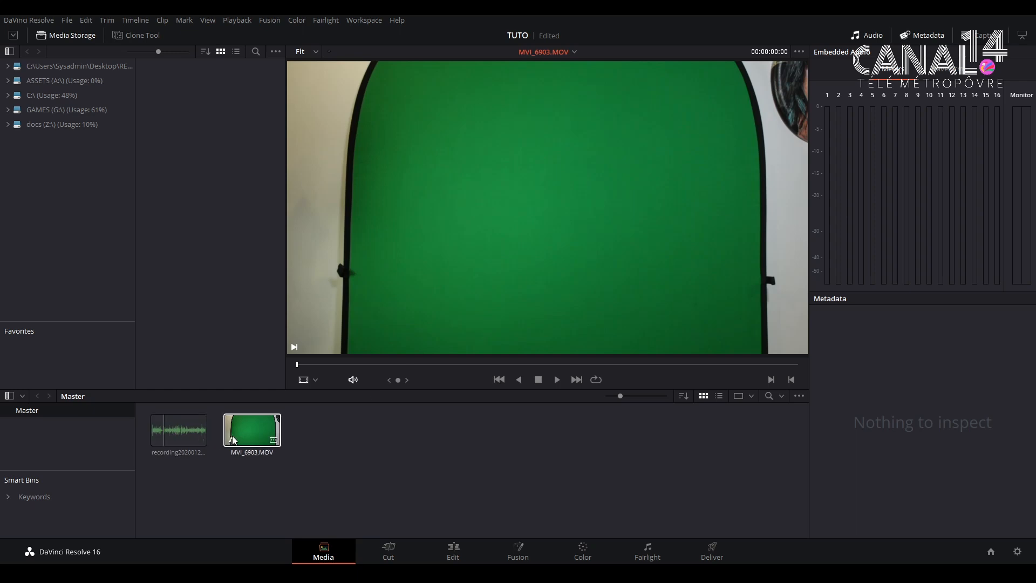
{"action": "left_click", "coordinate": [199, 431]}
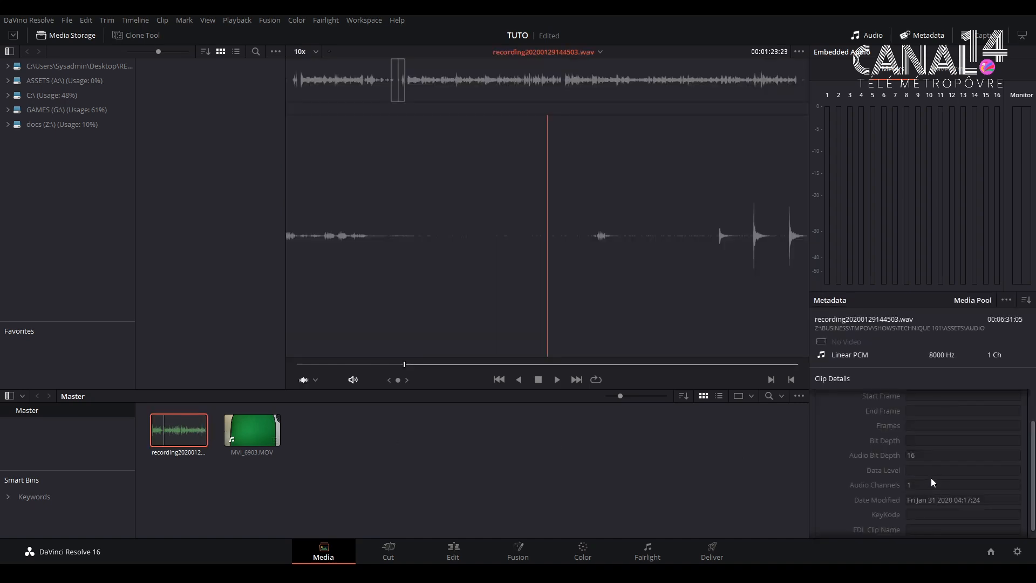
{"action": "left_click", "coordinate": [256, 432]}
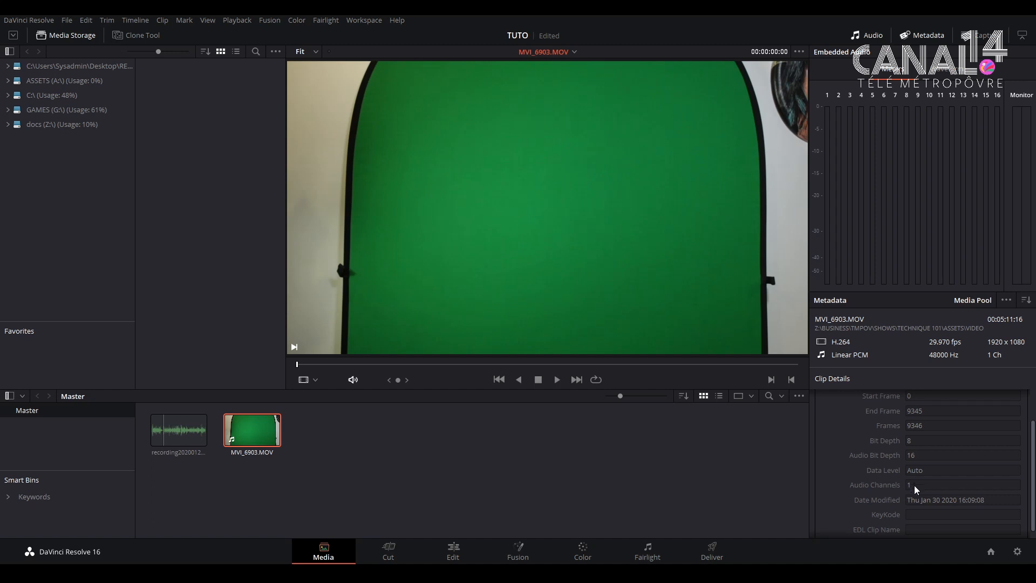
{"action": "left_click", "coordinate": [378, 453]}
On the Edit page, create a timeline by placing MVI_6903.MOV at its start.
{"action": "left_click", "coordinate": [254, 441]}
{"action": "left_click", "coordinate": [453, 550]}
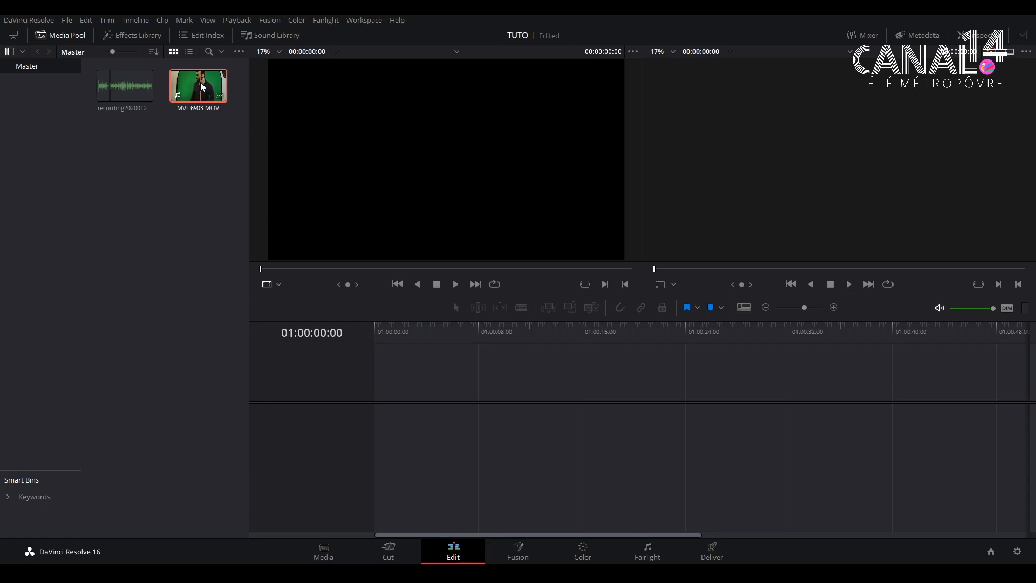
{"action": "left_click_drag", "start_coordinate": [202, 87], "coordinate": [380, 415]}
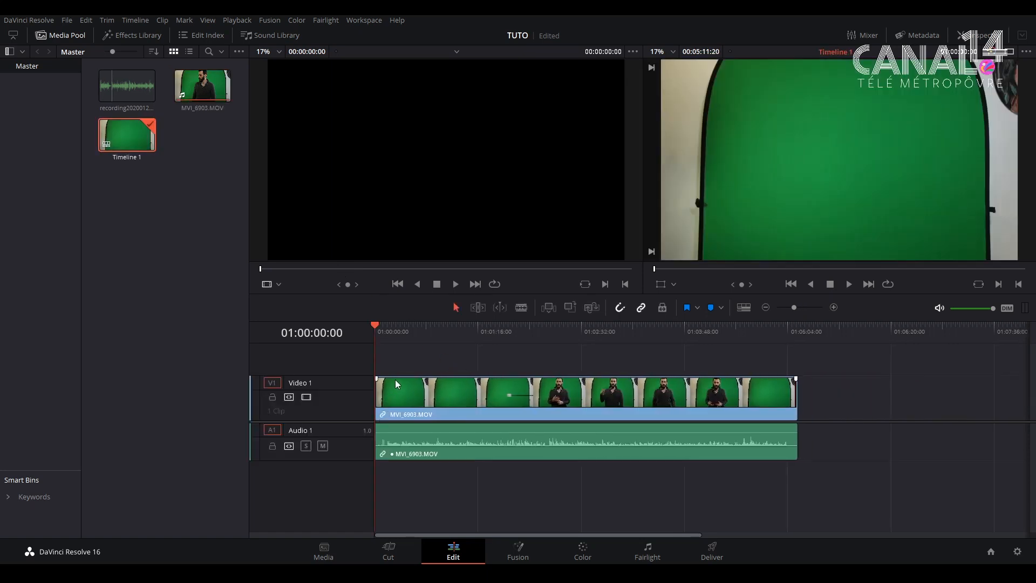
Play the timeline briefly from 01:01:05:03 and switch to the Fairlight page.
{"action": "left_click_drag", "start_coordinate": [378, 323], "coordinate": [463, 326]}
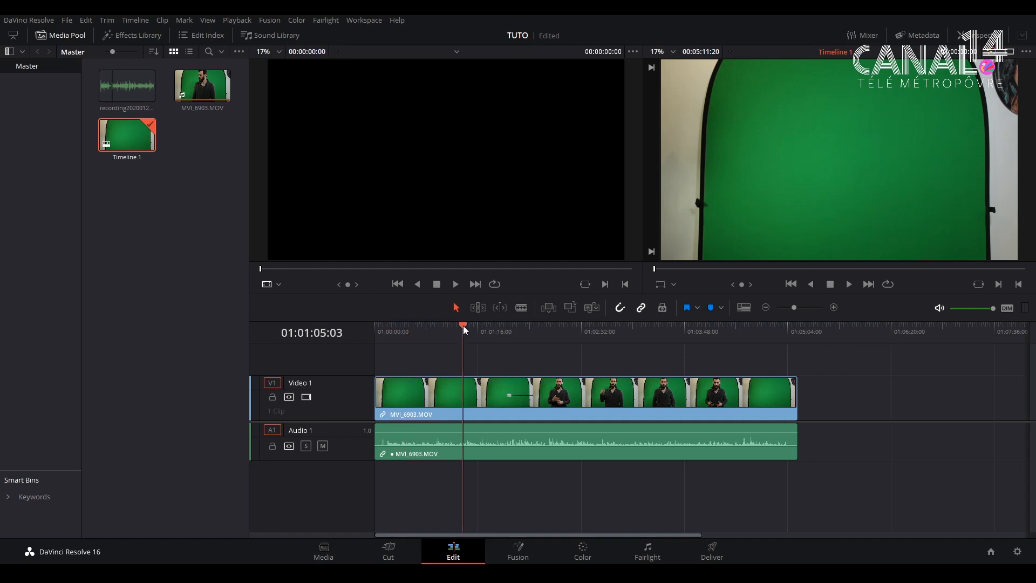
{"action": "key", "text": "space"}
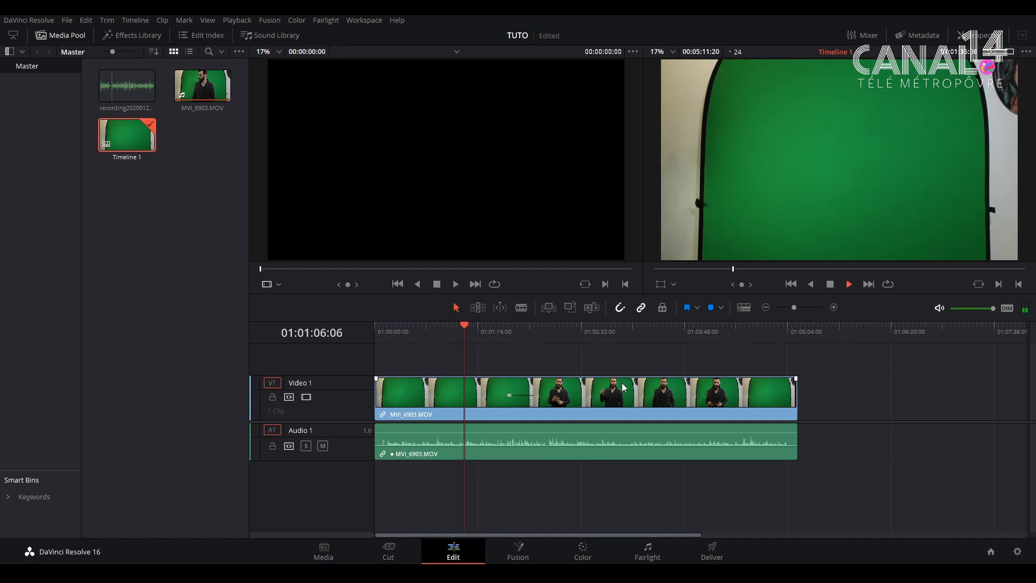
{"action": "key", "text": "space"}
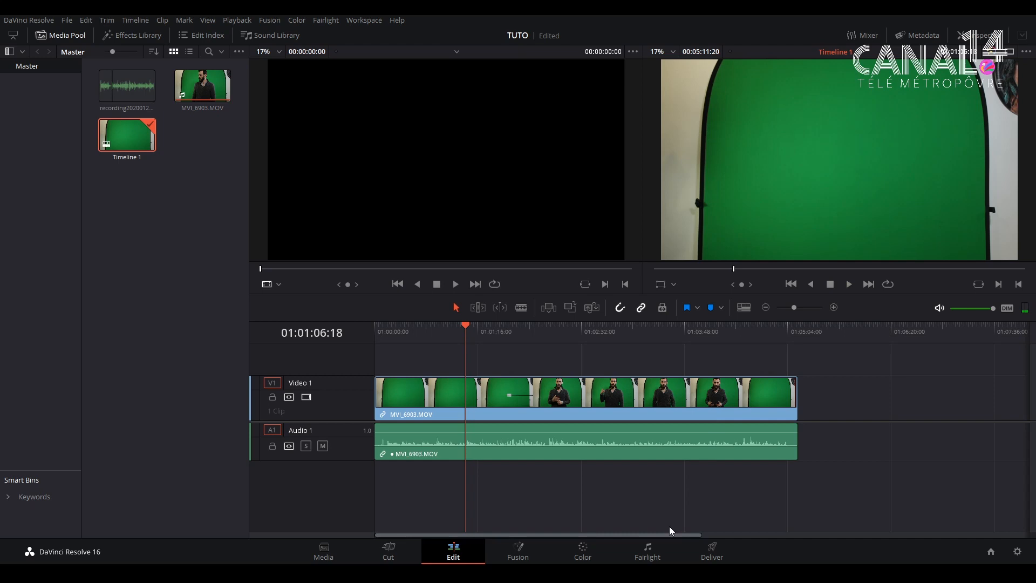
{"action": "left_click", "coordinate": [647, 550]}
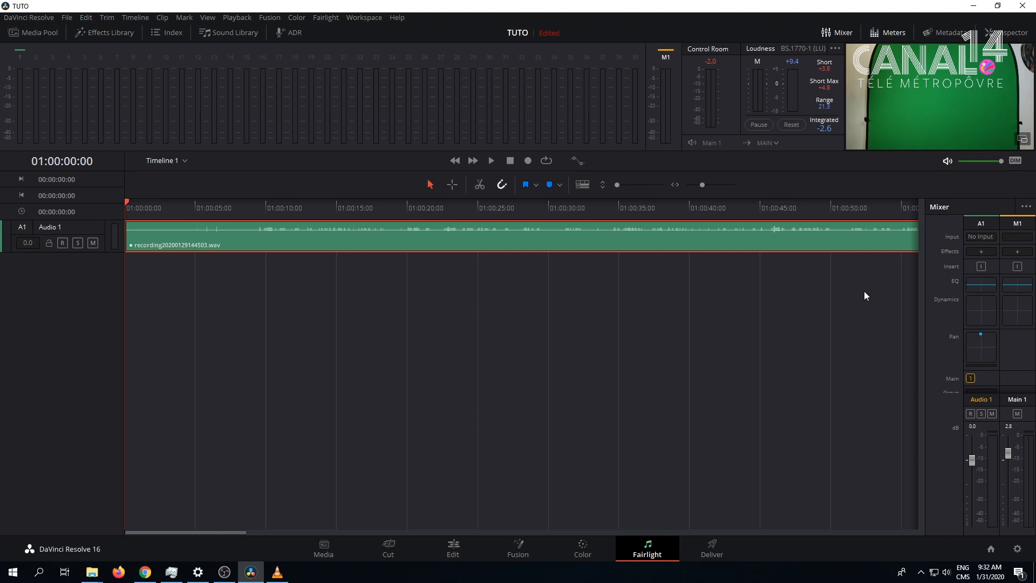
Add a mono audio track below Audio 1.
{"action": "right_click", "coordinate": [73, 265]}
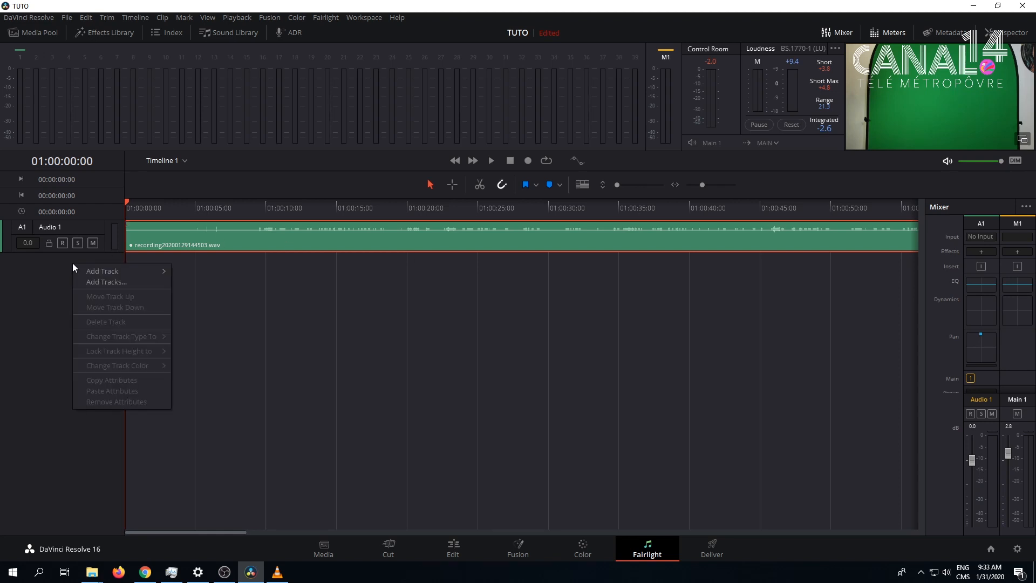
{"action": "mouse_move", "coordinate": [82, 270]}
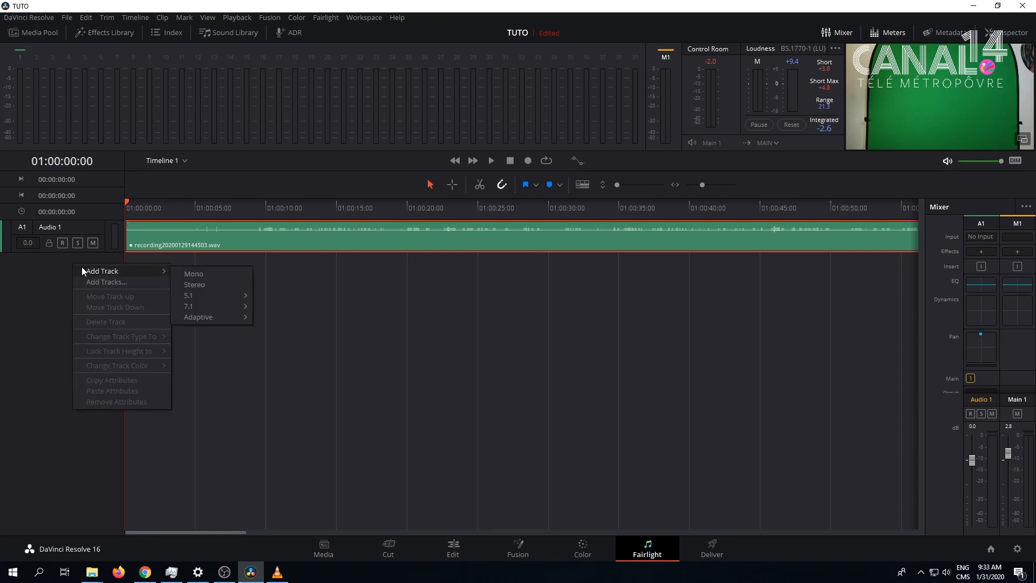
{"action": "left_click", "coordinate": [208, 276]}
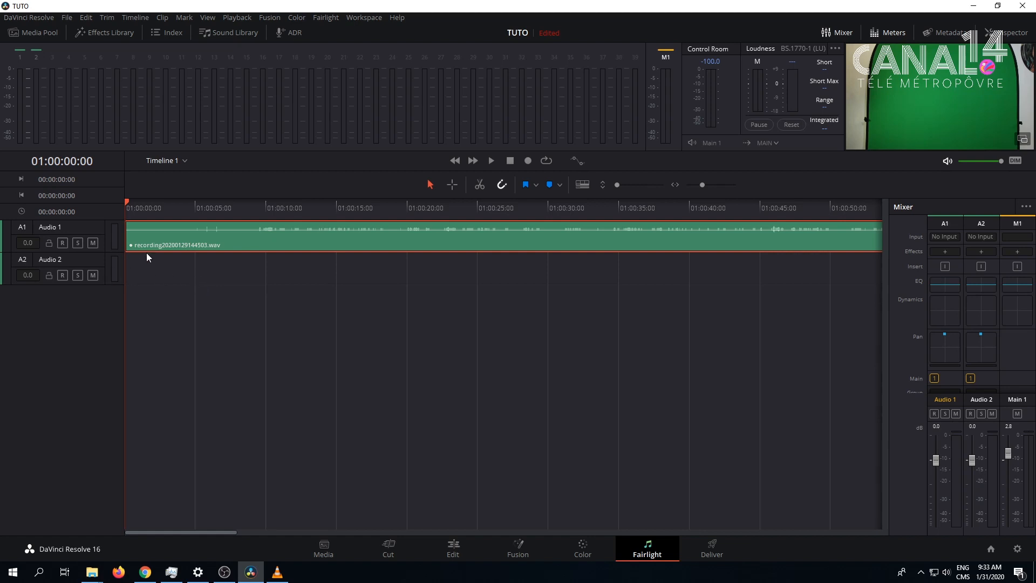
Lock Audio 1 and paste a copy of its recording clip onto Audio 2 at the timeline start.
{"action": "key", "text": "ctrl+c"}
{"action": "left_click", "coordinate": [72, 257]}
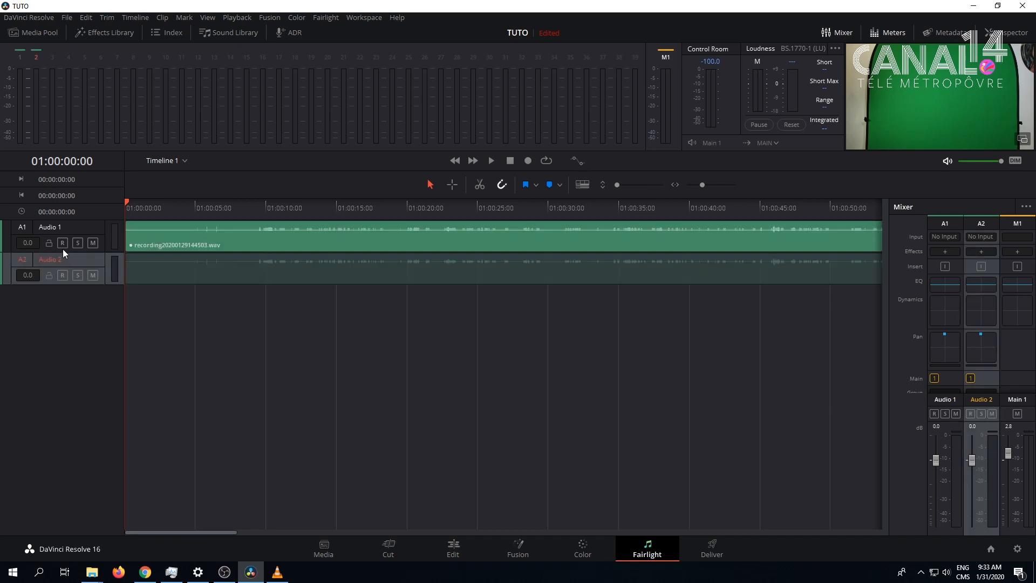
{"action": "left_click", "coordinate": [48, 243]}
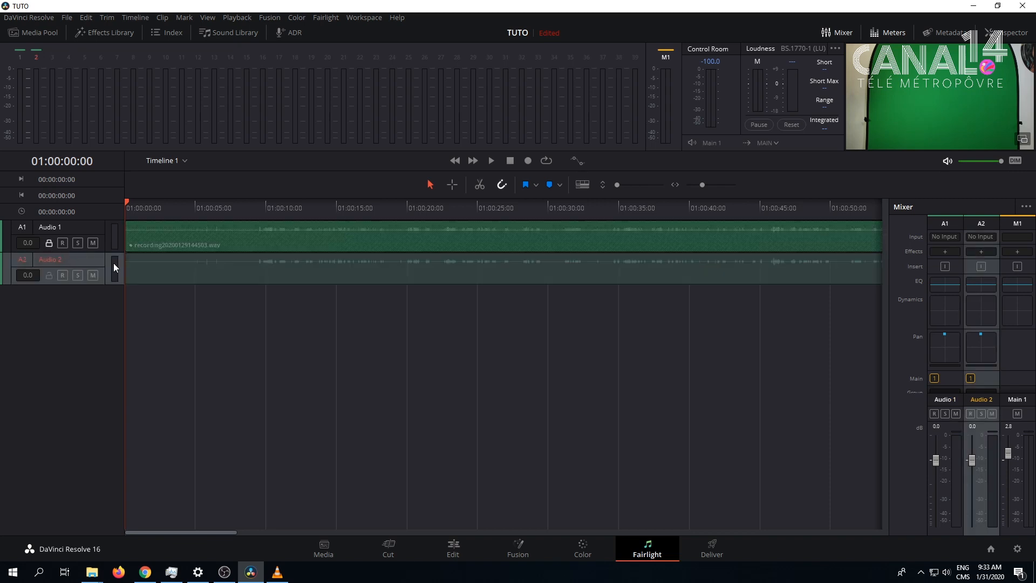
{"action": "key", "text": "ctrl+v"}
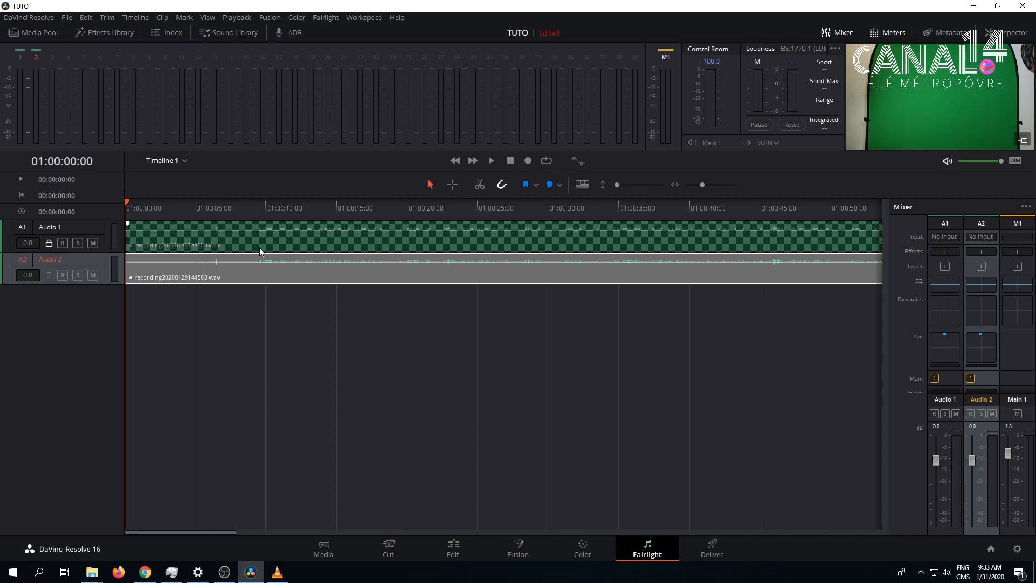
Delete the Audio 2 track and unlock Audio 1.
{"action": "right_click", "coordinate": [69, 262]}
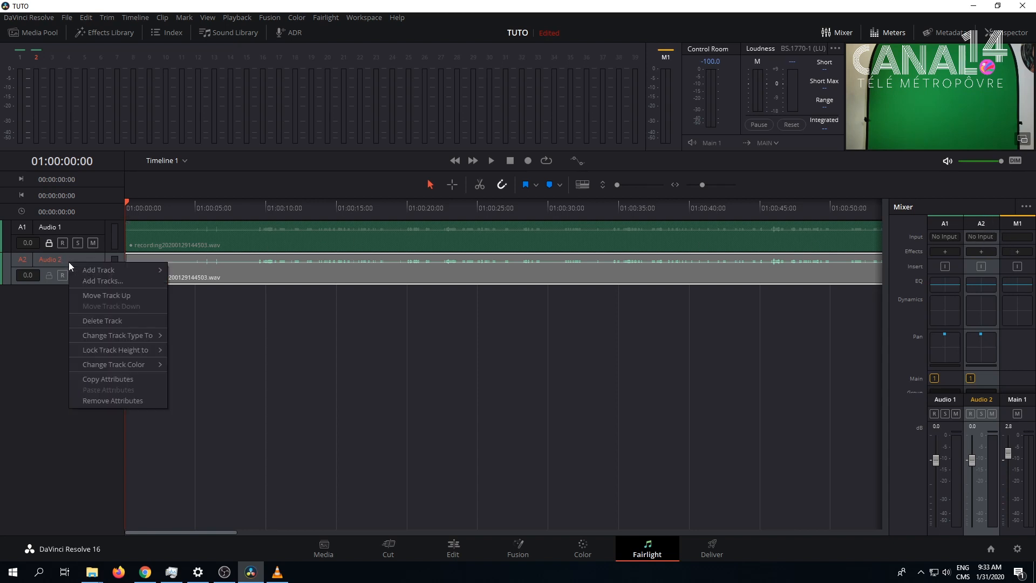
{"action": "left_click", "coordinate": [115, 321]}
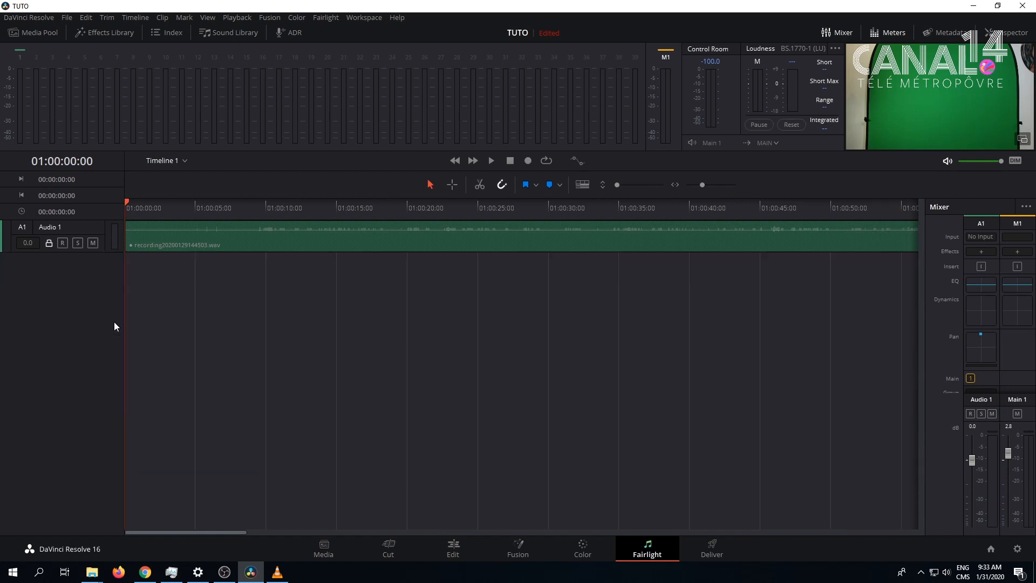
{"action": "left_click", "coordinate": [48, 243]}
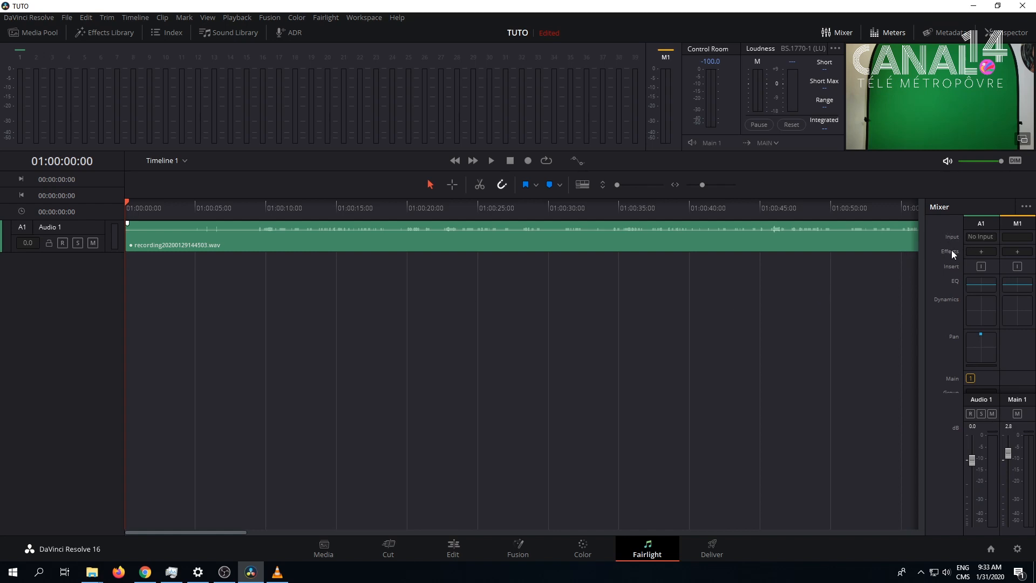
Add the FairlightFX Noise Reduction effect to Audio 1 and play the timeline through it from the beginning.
{"action": "left_click", "coordinate": [980, 252]}
{"action": "mouse_move", "coordinate": [979, 261]}
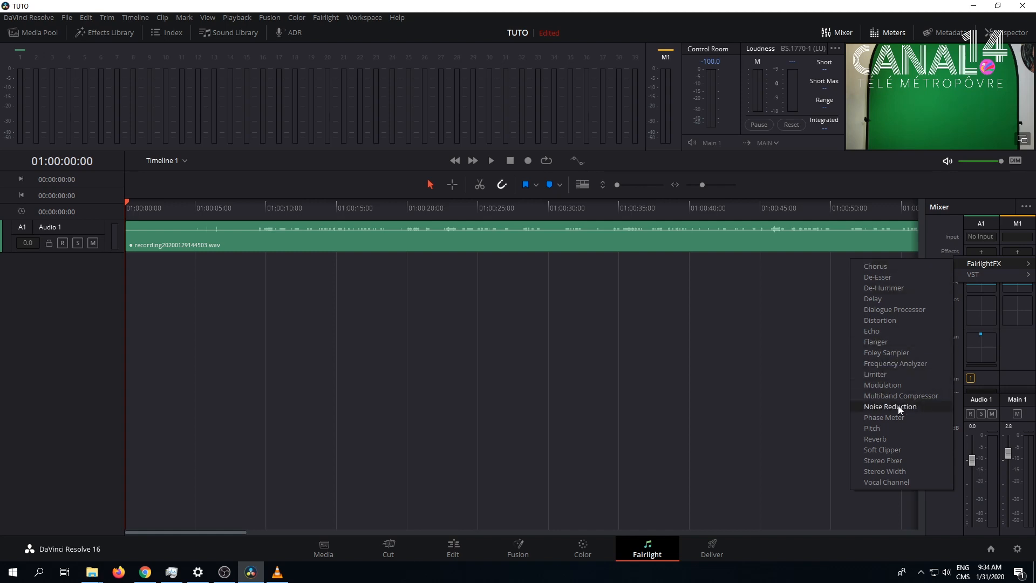
{"action": "left_click", "coordinate": [923, 406]}
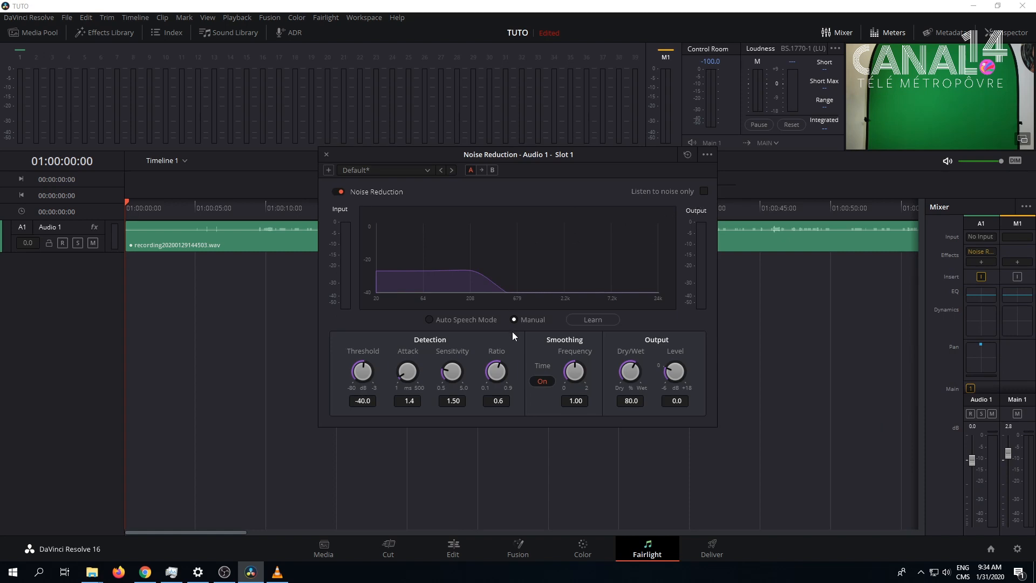
{"action": "key", "text": "space"}
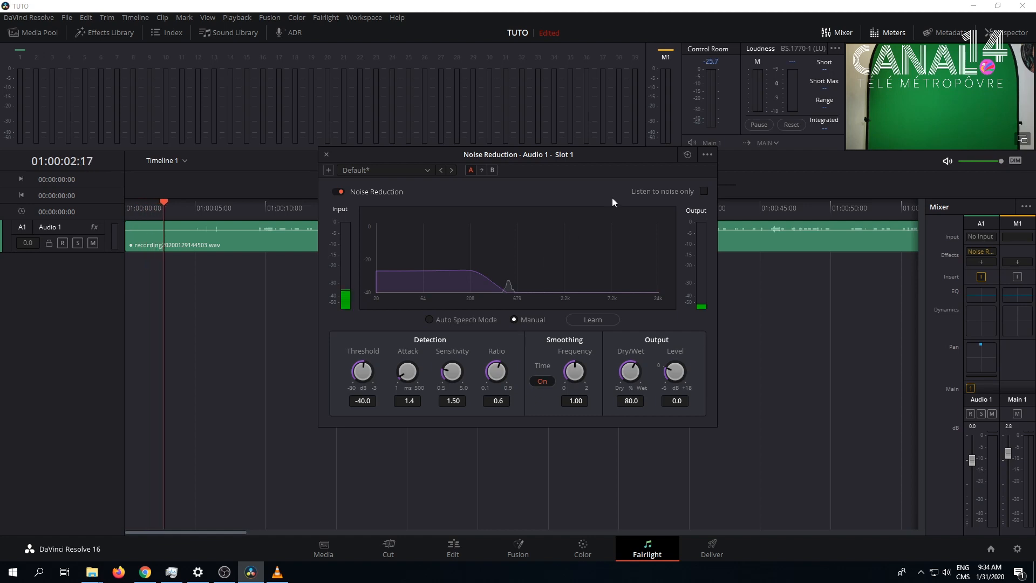
Play Audio 1 with noise-only listening switched on and off to compare the removed noise with the cleaned signal.
{"action": "key", "text": "space"}
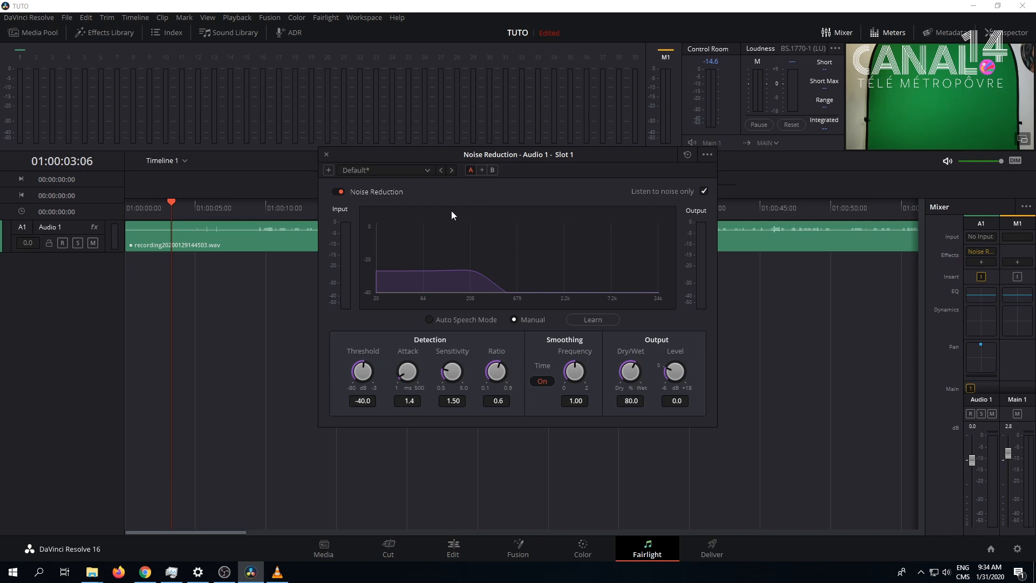
{"action": "key", "text": "space"}
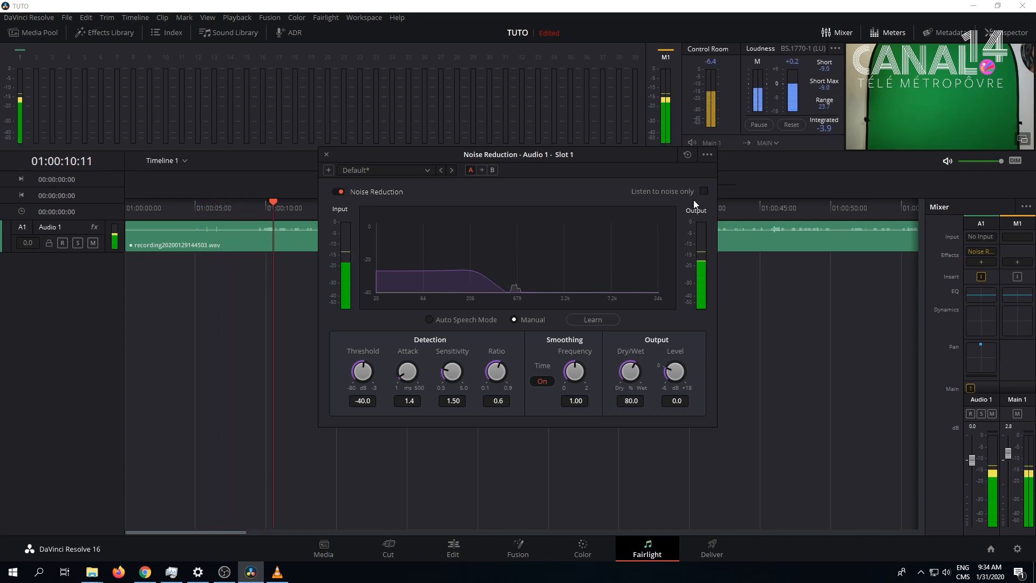
{"action": "key", "text": "space"}
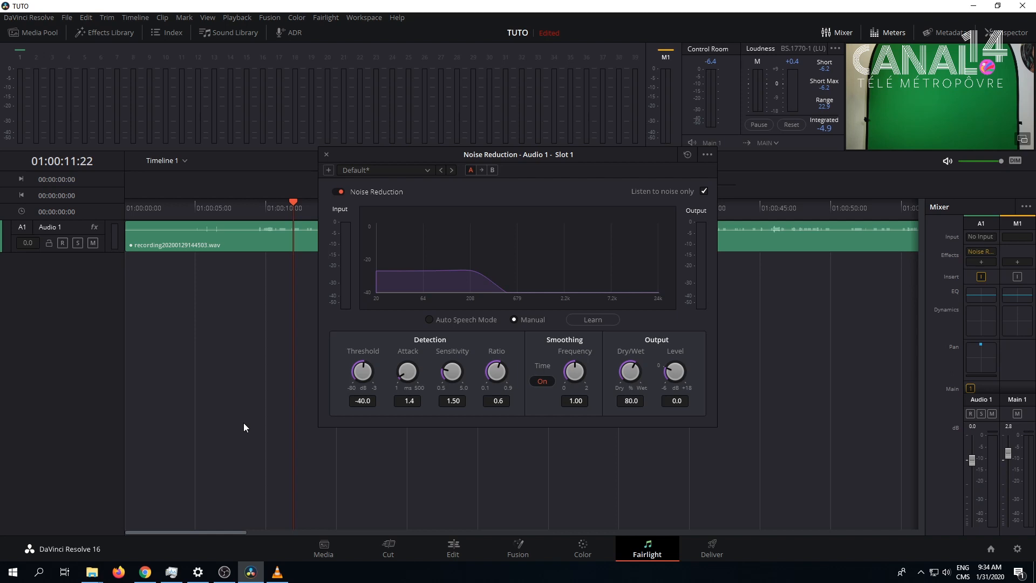
Switch Noise Reduction to Auto Speech Mode, audition it with noise-only listening on and off, and close the effect window.
{"action": "left_click", "coordinate": [428, 320]}
{"action": "key", "text": "space"}
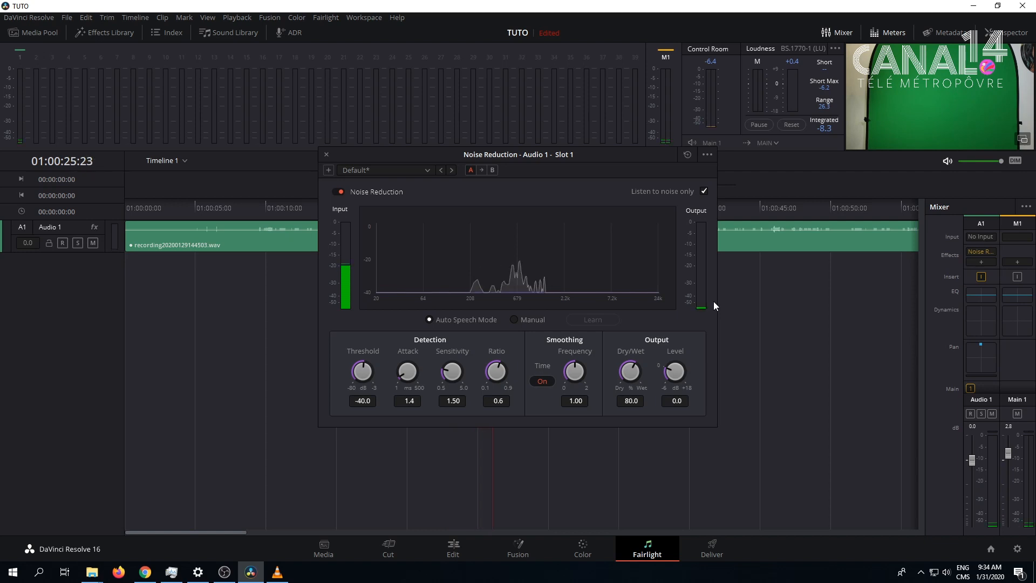
{"action": "left_click", "coordinate": [703, 190]}
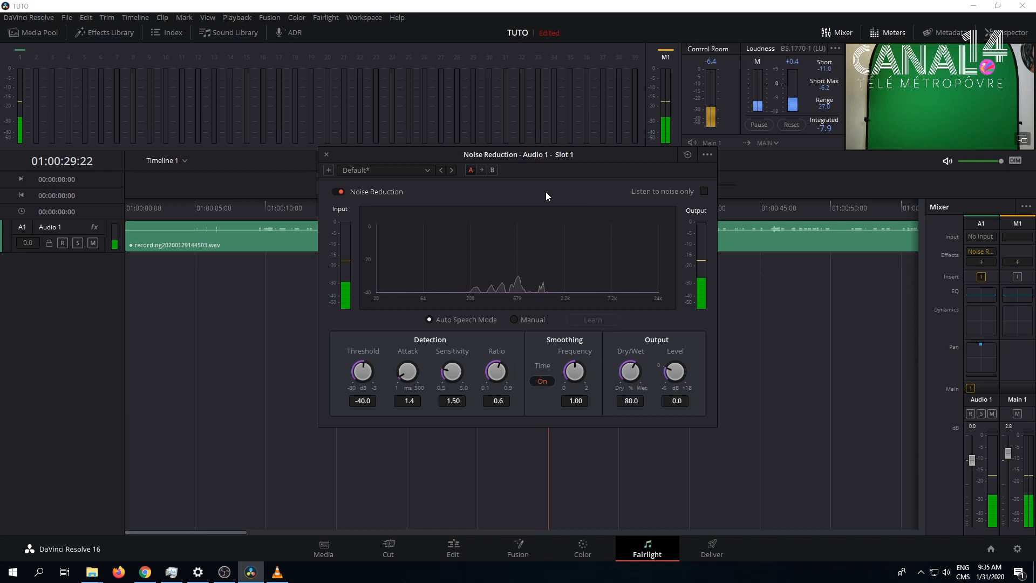
{"action": "left_click", "coordinate": [326, 154]}
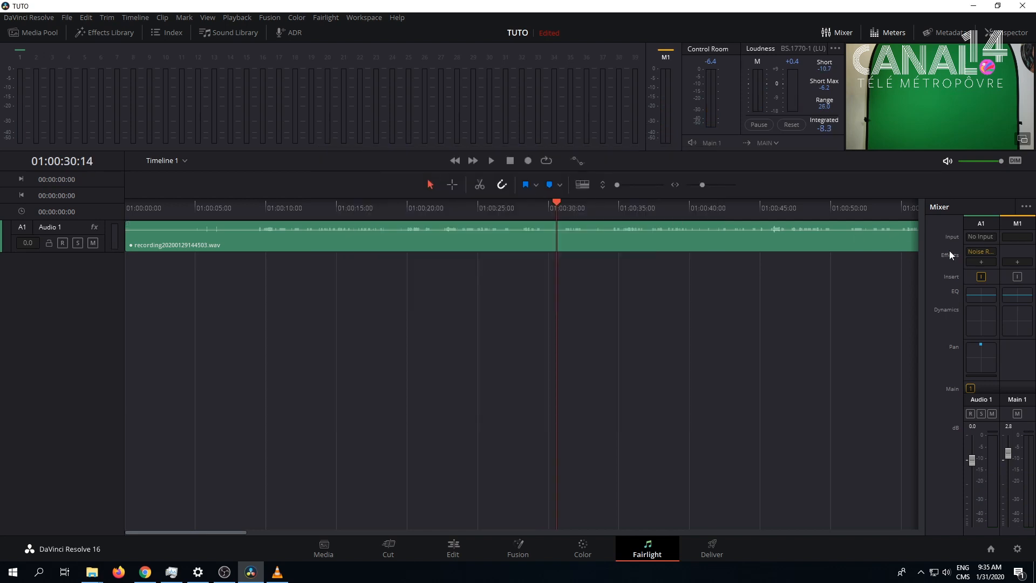
{"action": "left_click", "coordinate": [976, 261]}
{"action": "mouse_move", "coordinate": [979, 275]}
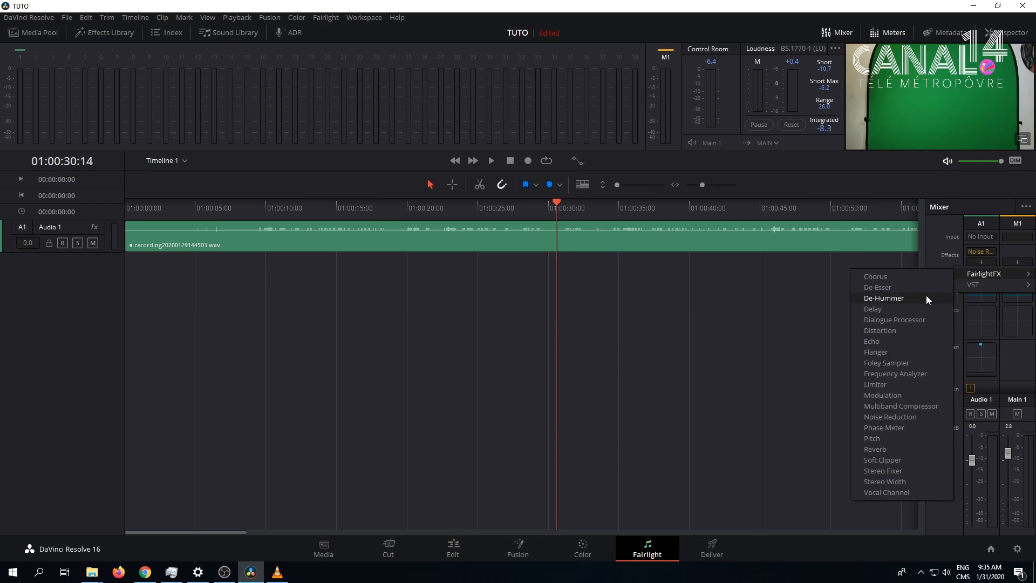
{"action": "left_click", "coordinate": [749, 302]}
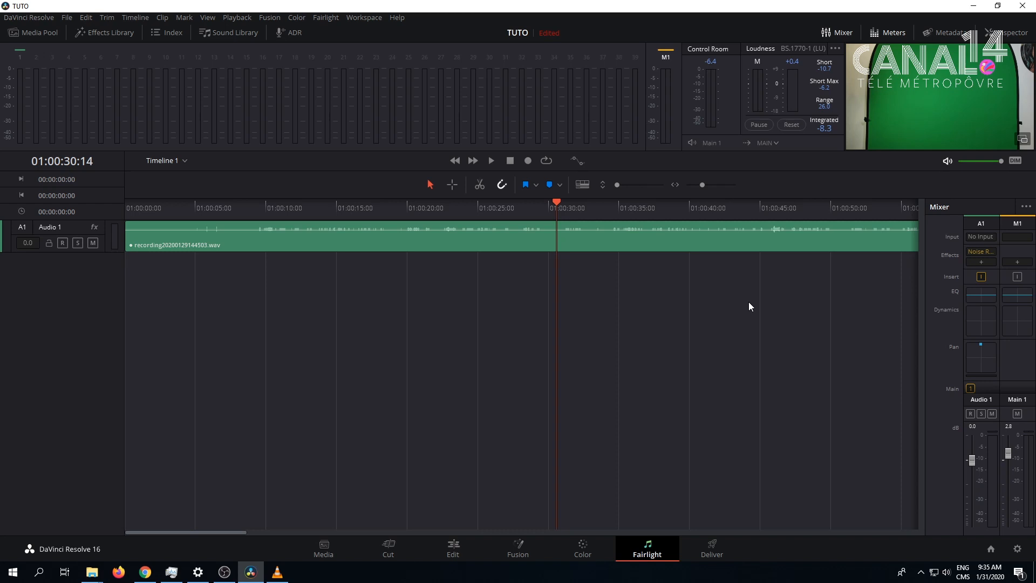
In the Audio 1 equalizer, enable Band 1 and a low-pass Band 6, and set Band 1's frequency to 179 Hz.
{"action": "left_click", "coordinate": [972, 298]}
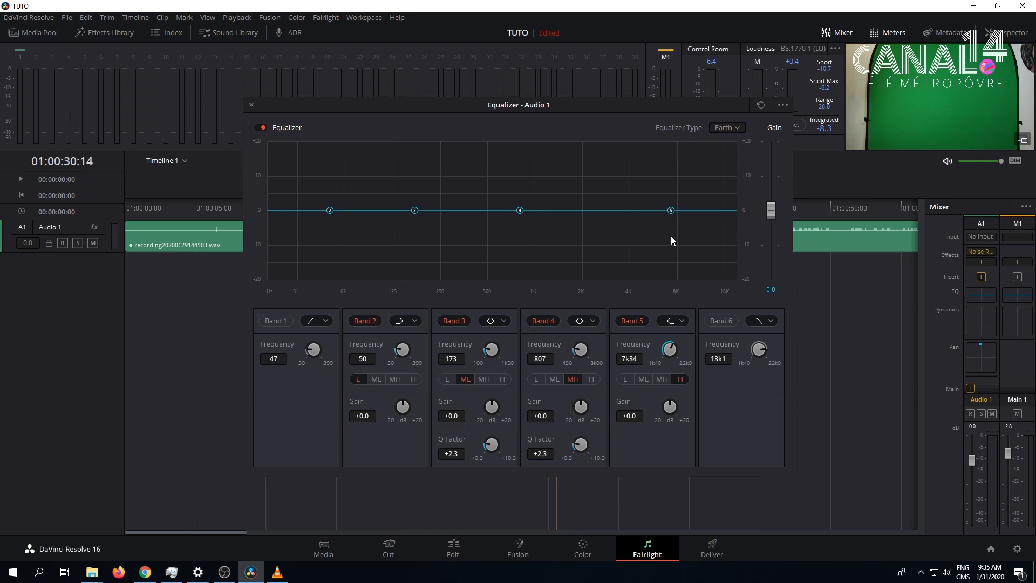
{"action": "left_click", "coordinate": [278, 321]}
{"action": "left_click", "coordinate": [756, 321]}
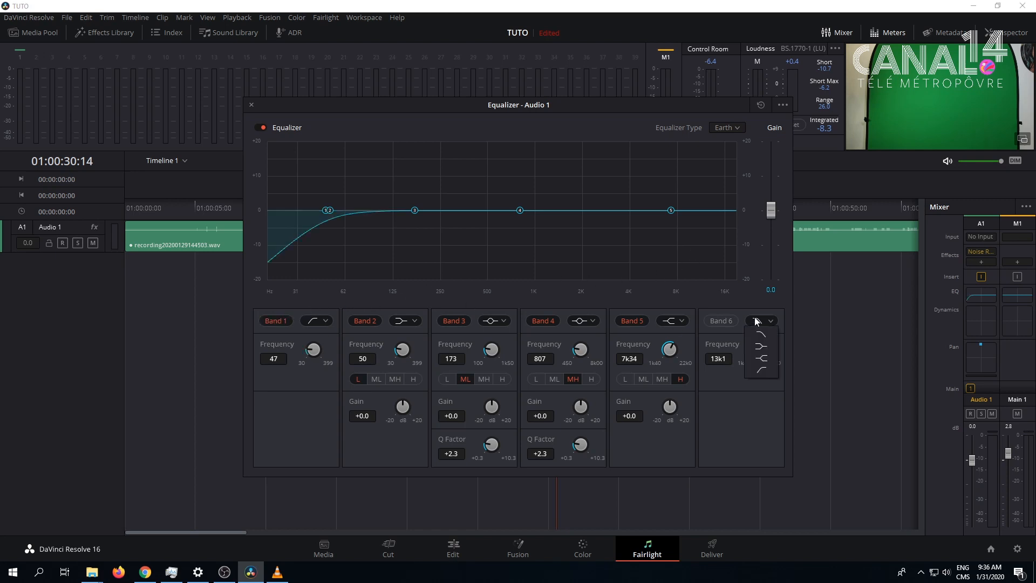
{"action": "left_click", "coordinate": [761, 334]}
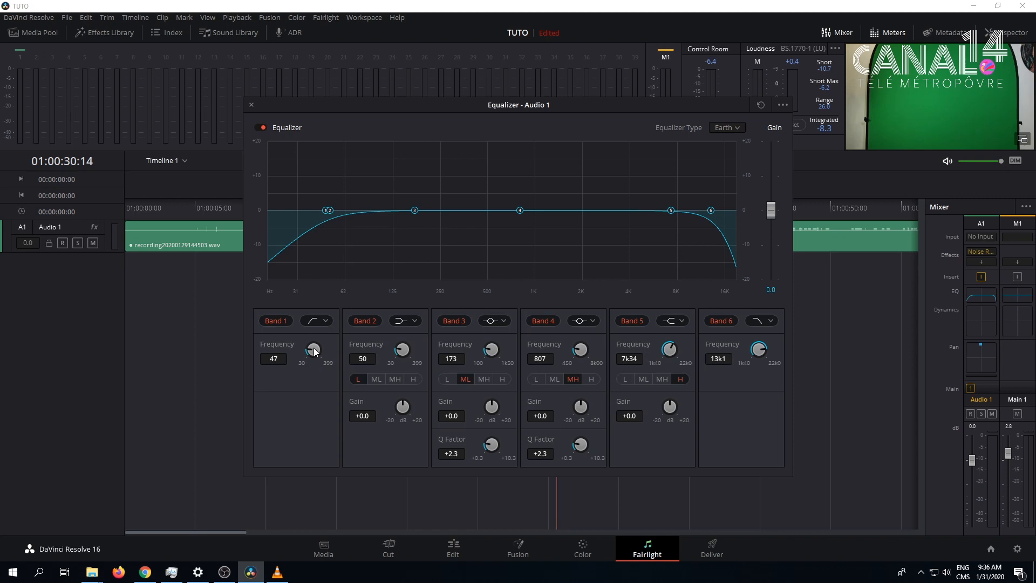
{"action": "left_click_drag", "start_coordinate": [310, 350], "coordinate": [393, 364]}
{"action": "left_click_drag", "start_coordinate": [393, 364], "coordinate": [392, 365]}
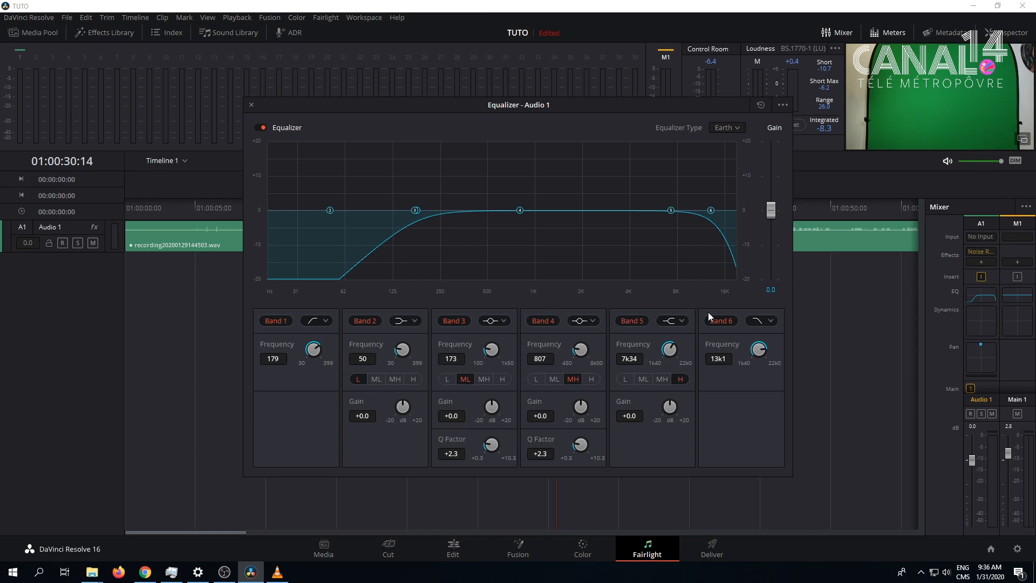
Shape equalizer Band 2 into a narrow bell peak at about 240 Hz with +20.0 dB gain and a 10.3 Q factor.
{"action": "left_click", "coordinate": [366, 320]}
{"action": "left_click", "coordinate": [372, 321]}
{"action": "left_click_drag", "start_coordinate": [344, 208], "coordinate": [437, 161]}
{"action": "left_click", "coordinate": [415, 321]}
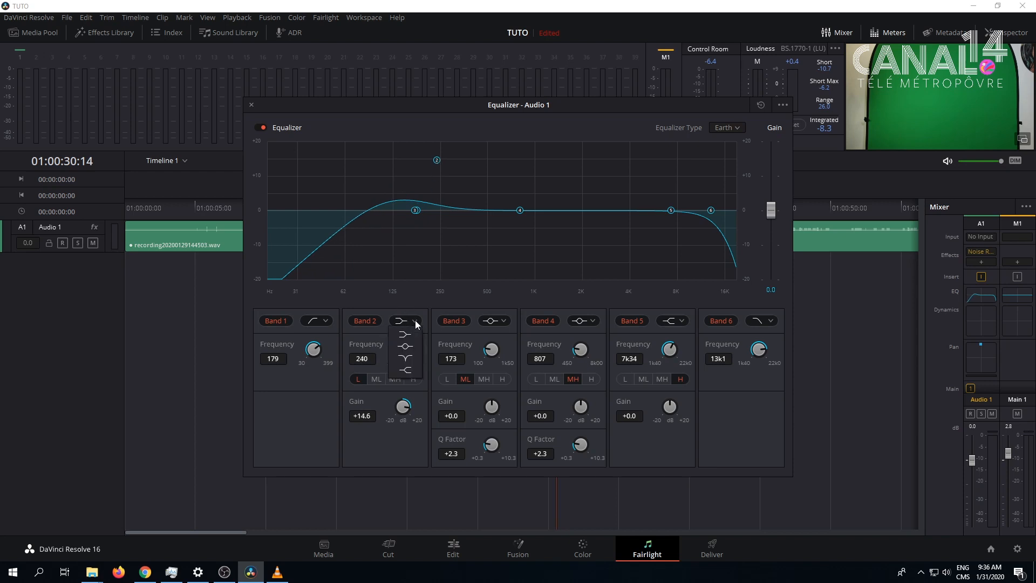
{"action": "left_click", "coordinate": [405, 347]}
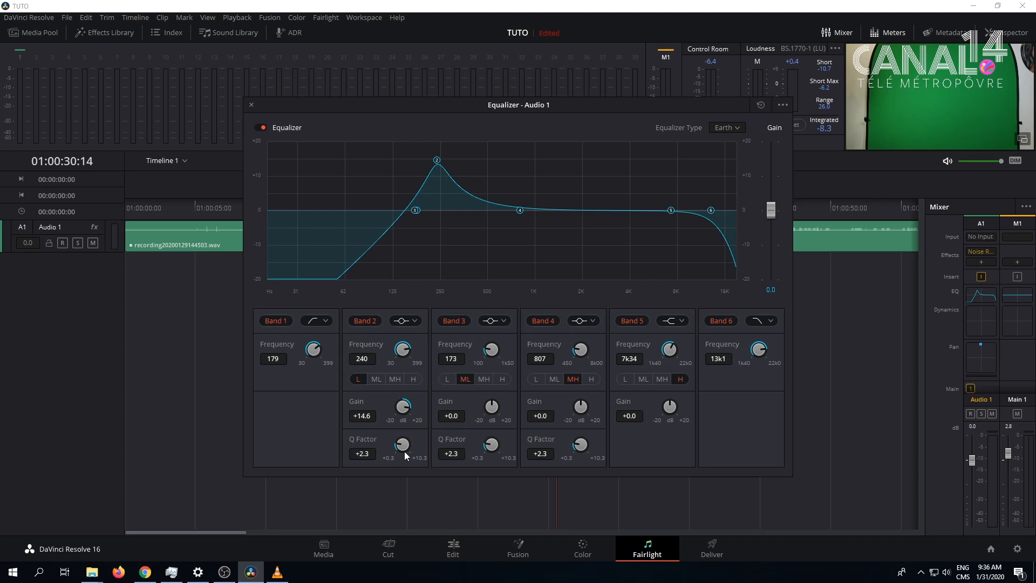
{"action": "left_click_drag", "start_coordinate": [403, 443], "coordinate": [567, 386]}
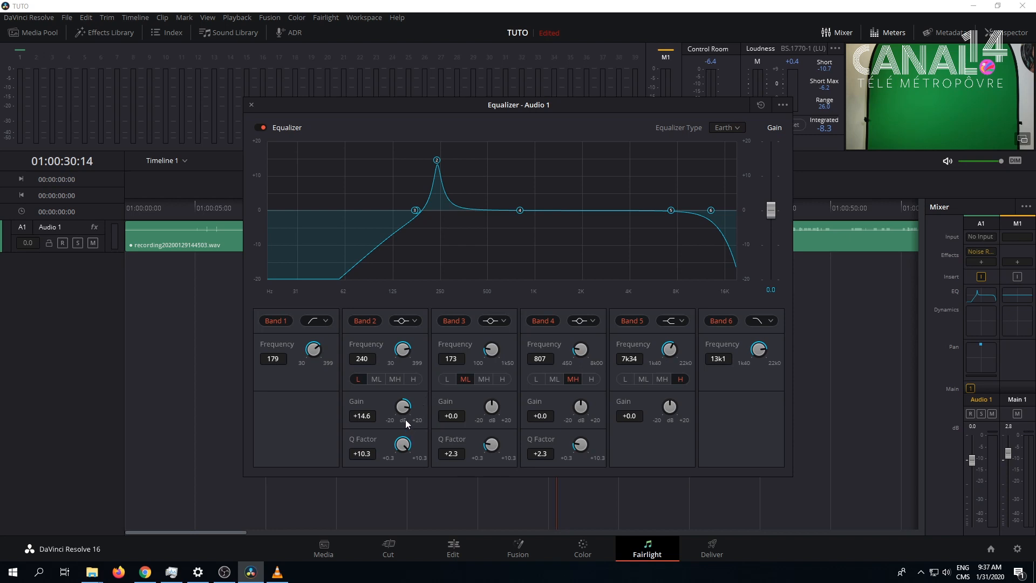
{"action": "left_click_drag", "start_coordinate": [404, 413], "coordinate": [432, 379]}
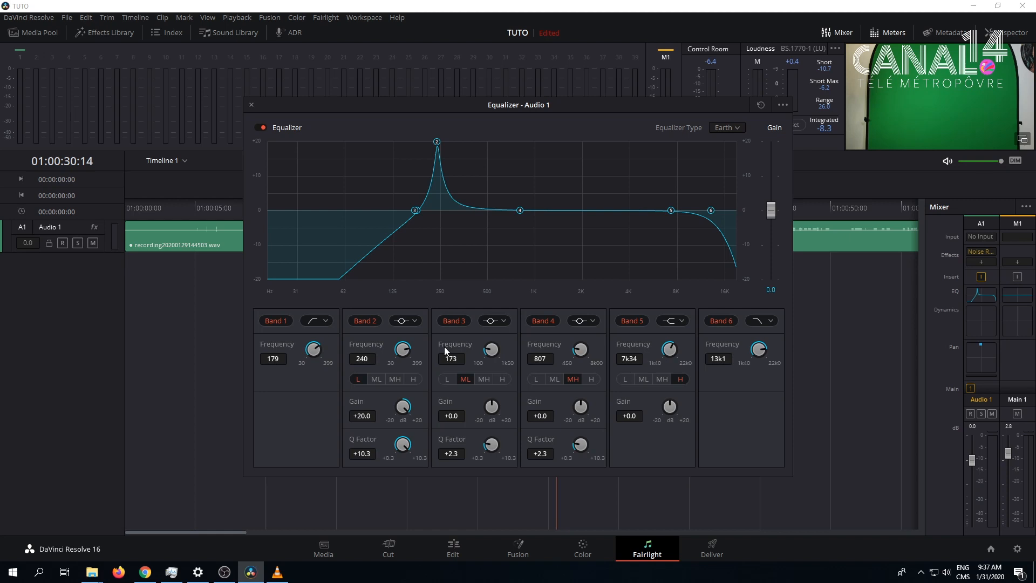
Sweep Band 2's frequency down and up, settle it at 256 Hz, and change the band to a notch filter.
{"action": "mouse_move", "coordinate": [404, 349]}
{"action": "left_mouse_down"}
{"action": "mouse_move", "coordinate": [380, 344]}
{"action": "mouse_move", "coordinate": [452, 366]}
{"action": "mouse_move", "coordinate": [419, 367]}
{"action": "mouse_move", "coordinate": [432, 363]}
{"action": "mouse_move", "coordinate": [392, 345]}
{"action": "left_mouse_up"}
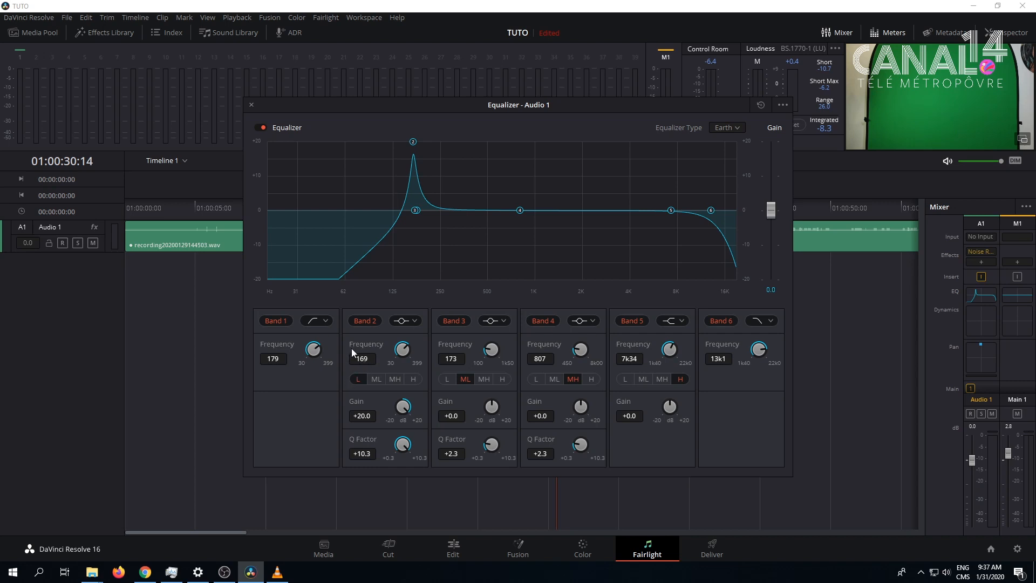
{"action": "mouse_move", "coordinate": [407, 345]}
{"action": "left_mouse_down"}
{"action": "mouse_move", "coordinate": [386, 344]}
{"action": "mouse_move", "coordinate": [445, 347]}
{"action": "mouse_move", "coordinate": [417, 343]}
{"action": "mouse_move", "coordinate": [426, 346]}
{"action": "left_mouse_up"}
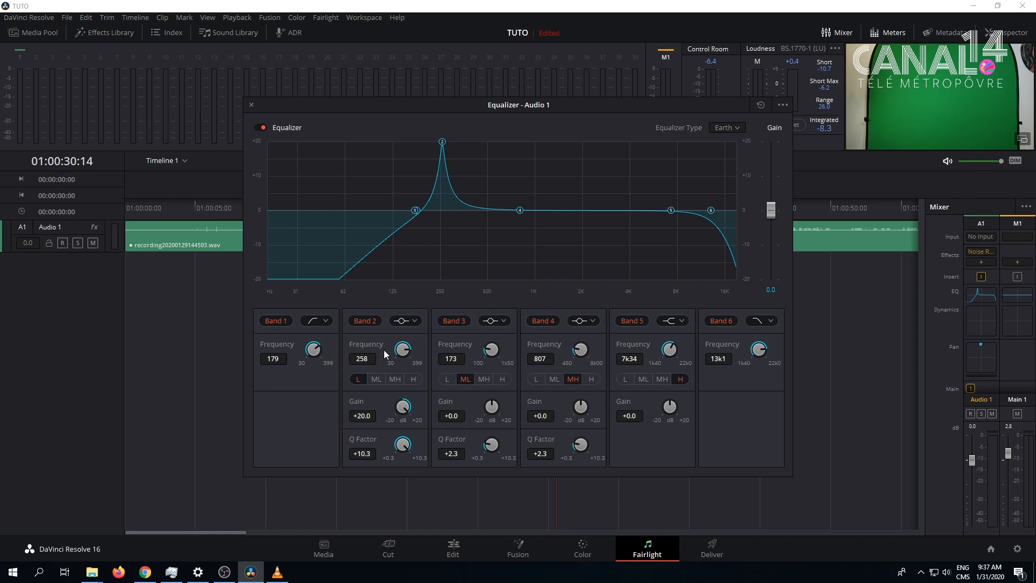
{"action": "mouse_move", "coordinate": [406, 349]}
{"action": "left_mouse_down"}
{"action": "mouse_move", "coordinate": [417, 349]}
{"action": "mouse_move", "coordinate": [406, 347]}
{"action": "left_mouse_up"}
{"action": "left_click", "coordinate": [410, 321]}
{"action": "left_click", "coordinate": [405, 361]}
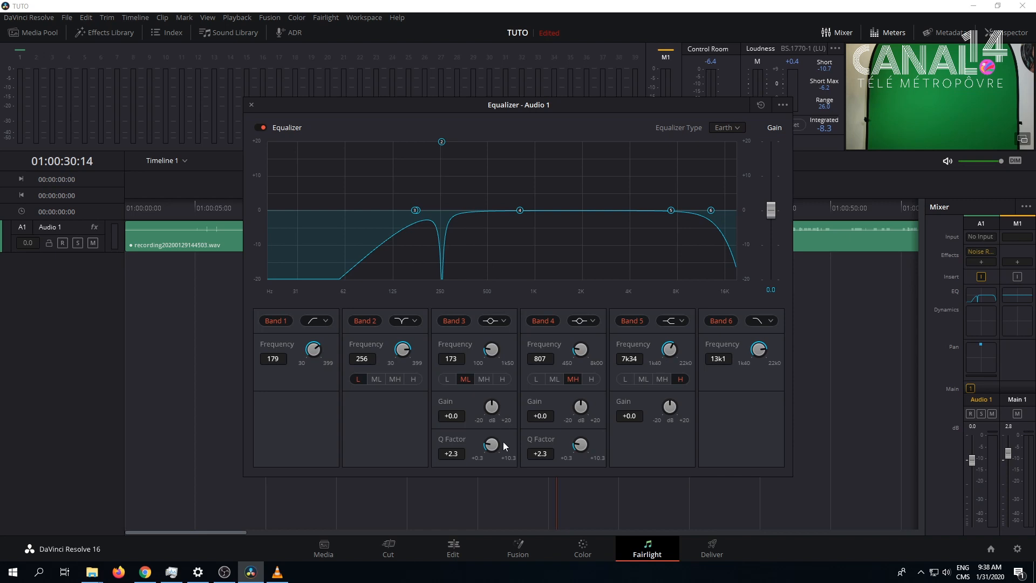
Set Band 3's frequency to 468 Hz and its Q factor to 8.8, and return to the Audio 1 equalizer.
{"action": "left_click_drag", "start_coordinate": [491, 350], "coordinate": [550, 354]}
{"action": "left_click_drag", "start_coordinate": [492, 444], "coordinate": [589, 543]}
{"action": "left_click", "coordinate": [586, 546]}
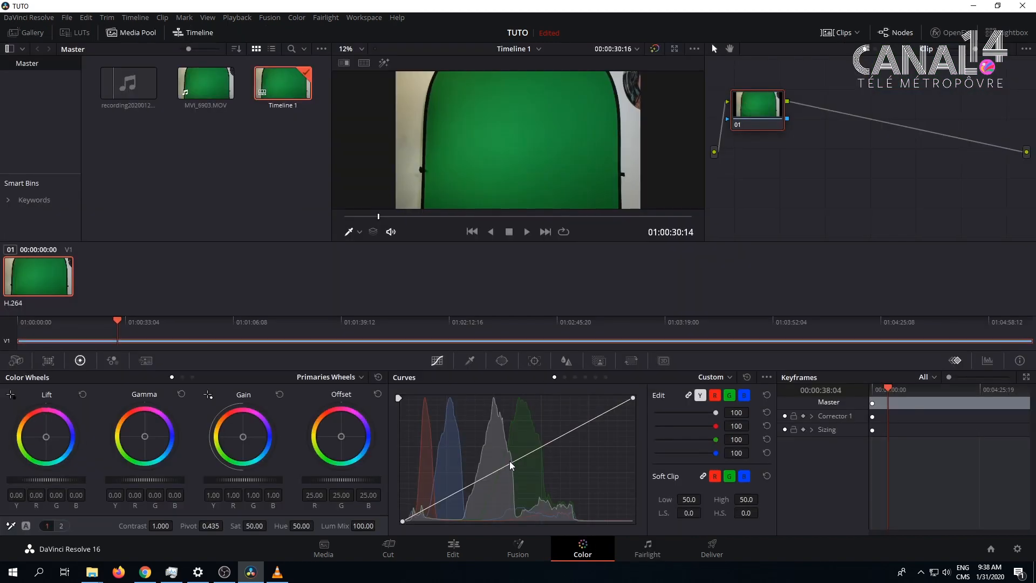
{"action": "left_click", "coordinate": [647, 547]}
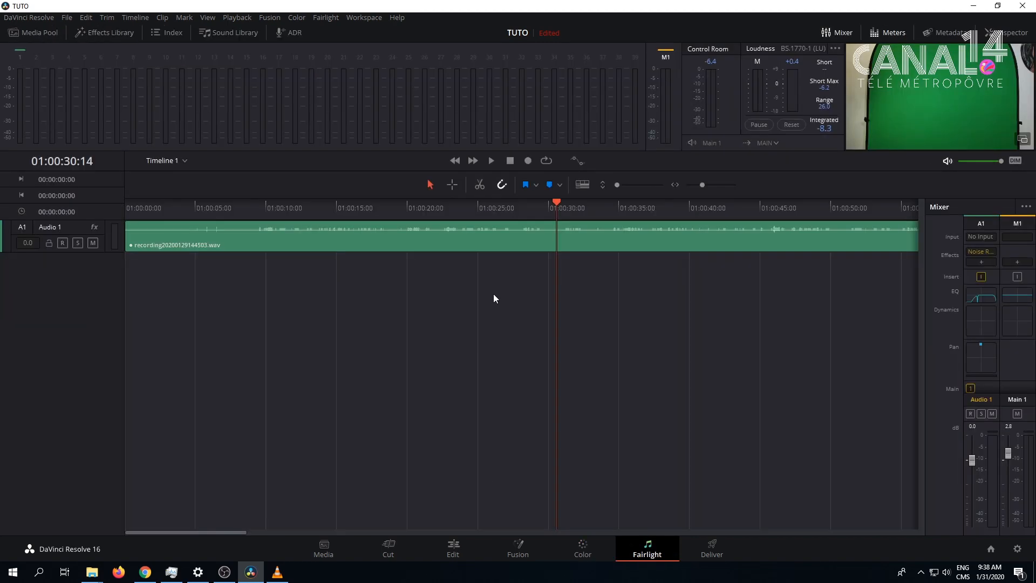
{"action": "left_click", "coordinate": [982, 295]}
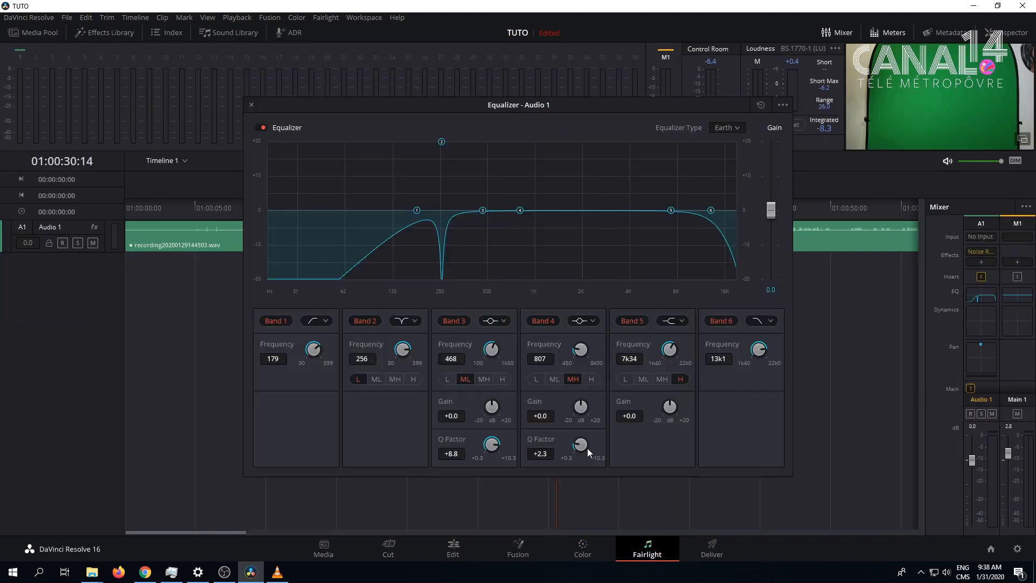
Give Band 4 a 10.3 Q factor and +20.0 dB gain, move it to 1.60 kHz, and change it to a notch filter.
{"action": "left_click_drag", "start_coordinate": [578, 448], "coordinate": [638, 473]}
{"action": "left_click_drag", "start_coordinate": [581, 407], "coordinate": [780, 333]}
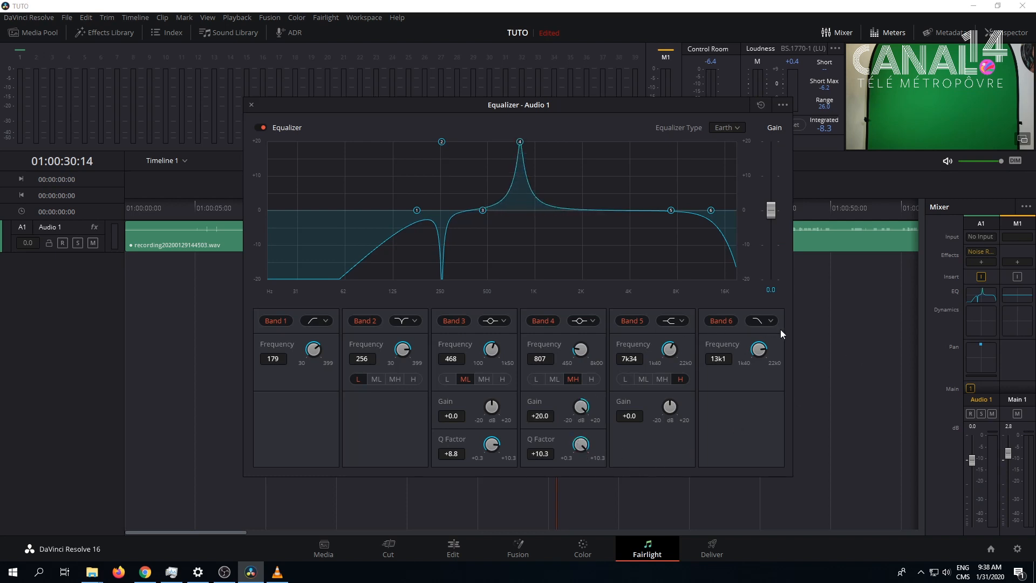
{"action": "left_click_drag", "start_coordinate": [572, 349], "coordinate": [617, 319]}
{"action": "left_click", "coordinate": [584, 320]}
{"action": "left_click", "coordinate": [587, 358]}
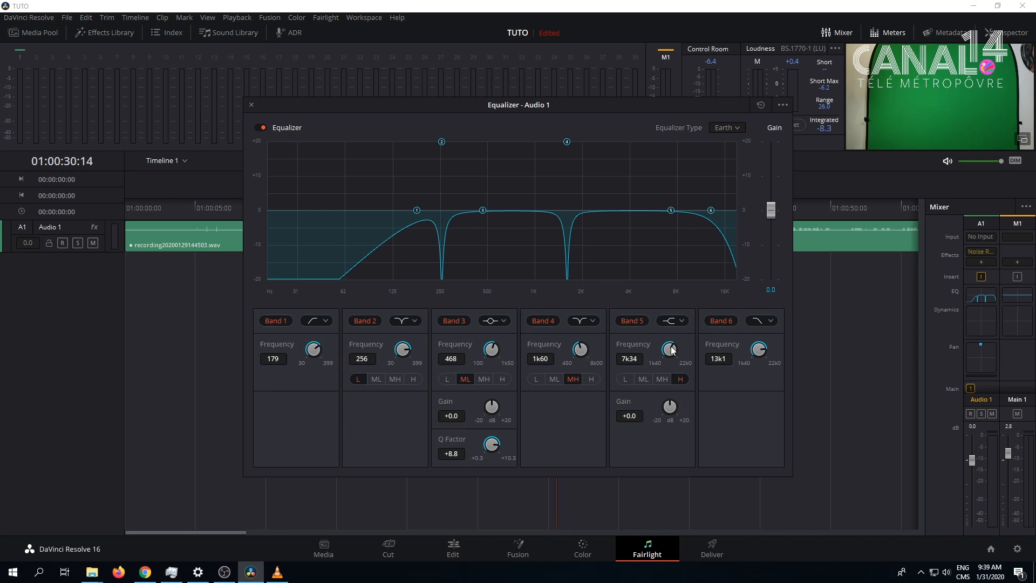
Make Band 5 a bell with a 10.3 Q factor and +20.0 dB gain at 6.18 kHz, and convert it to a notch.
{"action": "left_click", "coordinate": [673, 321]}
{"action": "left_click", "coordinate": [680, 347]}
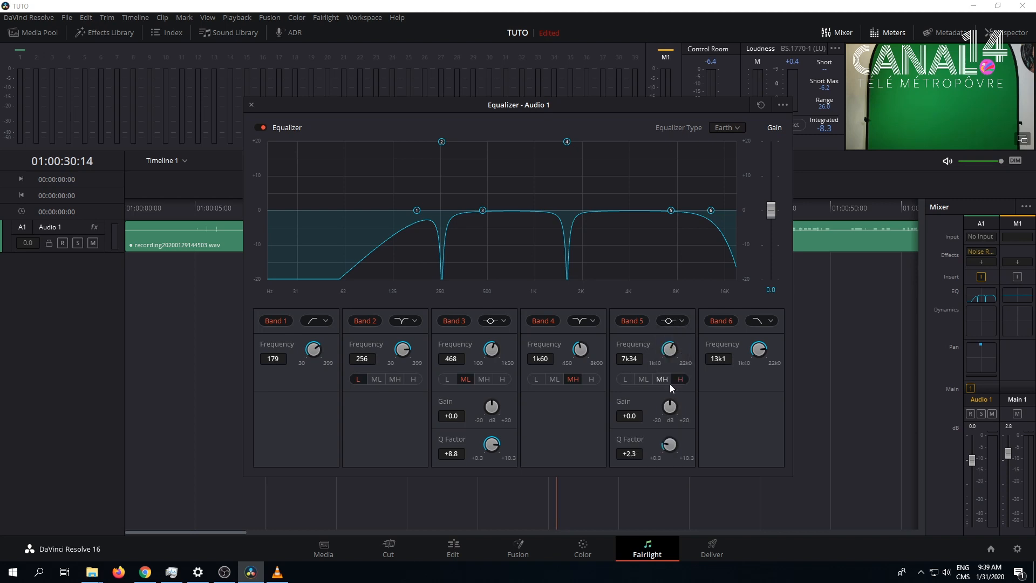
{"action": "left_click_drag", "start_coordinate": [672, 450], "coordinate": [707, 329]}
{"action": "left_click_drag", "start_coordinate": [669, 406], "coordinate": [904, 386]}
{"action": "mouse_move", "coordinate": [673, 345]}
{"action": "left_mouse_down"}
{"action": "mouse_move", "coordinate": [620, 346]}
{"action": "mouse_move", "coordinate": [669, 350]}
{"action": "mouse_move", "coordinate": [643, 346]}
{"action": "mouse_move", "coordinate": [659, 352]}
{"action": "left_mouse_up"}
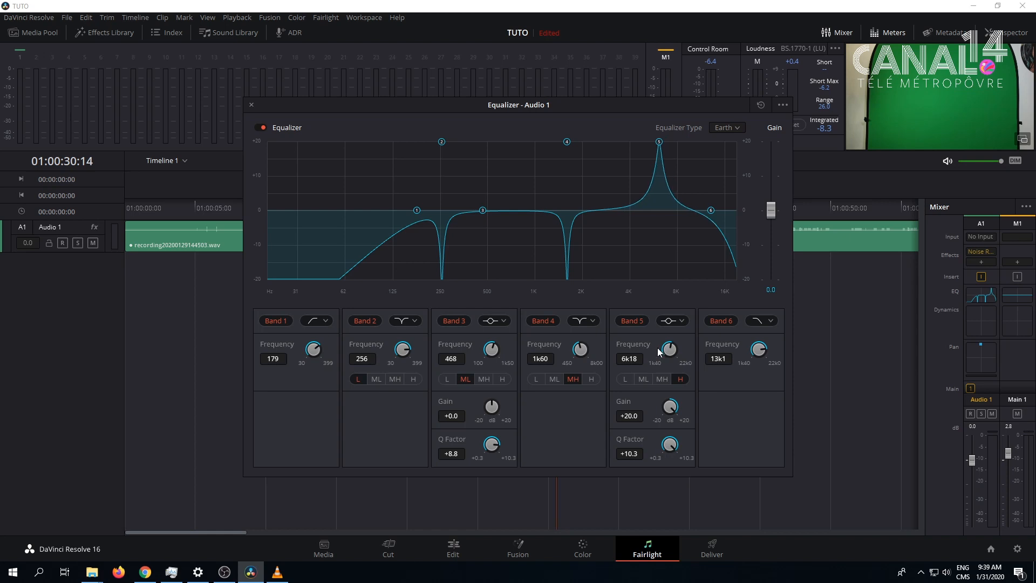
{"action": "left_click", "coordinate": [678, 321]}
{"action": "left_click", "coordinate": [673, 357]}
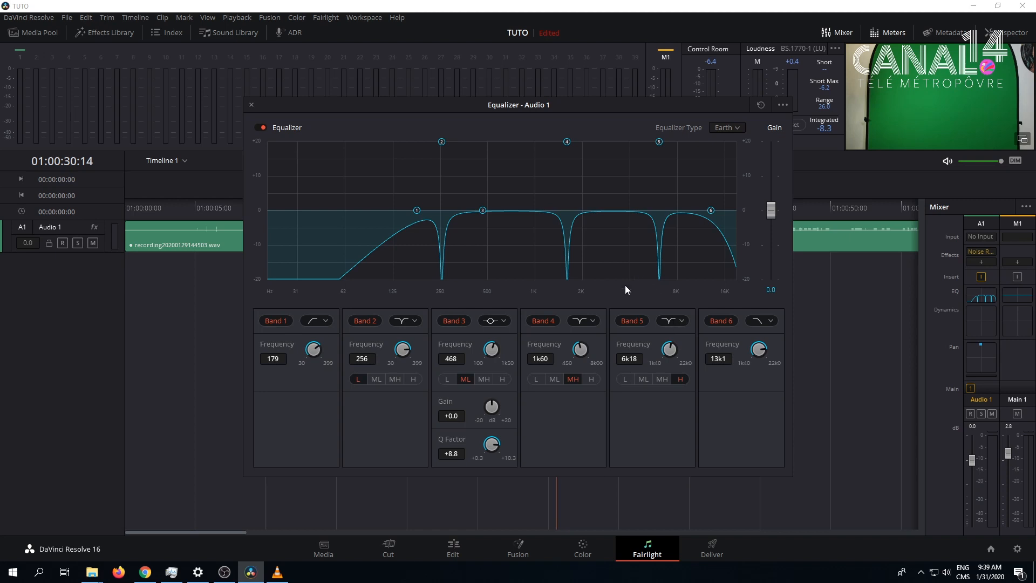
Return Band 5 to a bell, retune it to 4.87 kHz, and convert it back to a notch filter.
{"action": "left_click_drag", "start_coordinate": [670, 349], "coordinate": [669, 350]}
{"action": "left_click", "coordinate": [676, 320]}
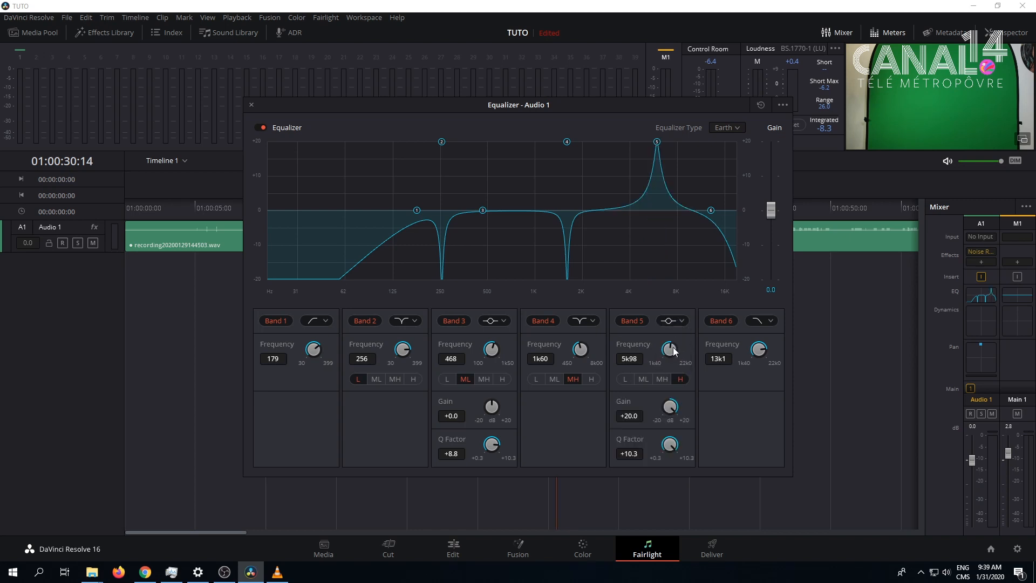
{"action": "mouse_move", "coordinate": [674, 348]}
{"action": "left_mouse_down"}
{"action": "mouse_move", "coordinate": [659, 350]}
{"action": "mouse_move", "coordinate": [682, 351]}
{"action": "mouse_move", "coordinate": [666, 349]}
{"action": "left_mouse_up"}
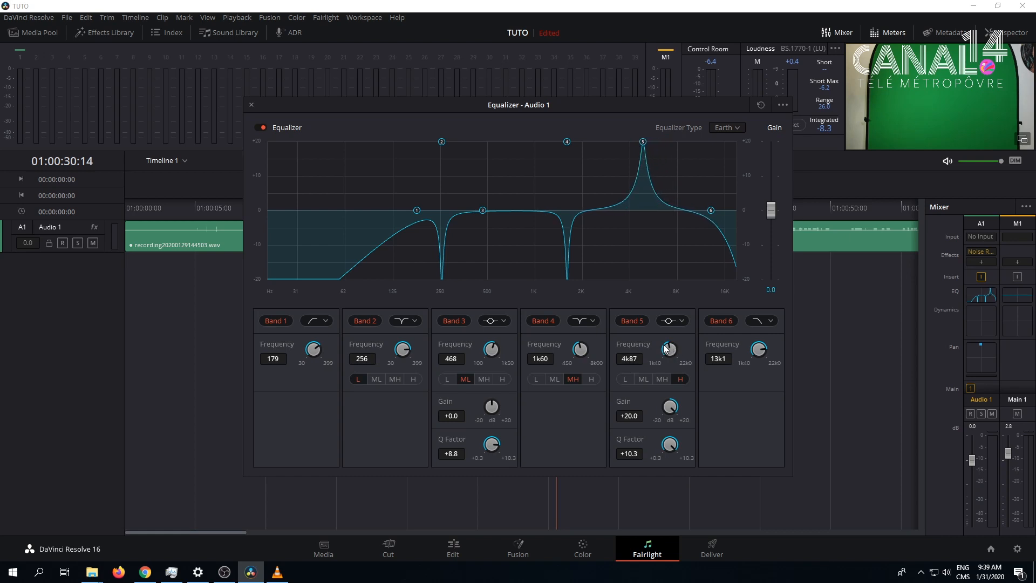
{"action": "left_click", "coordinate": [674, 323]}
{"action": "left_click", "coordinate": [674, 356]}
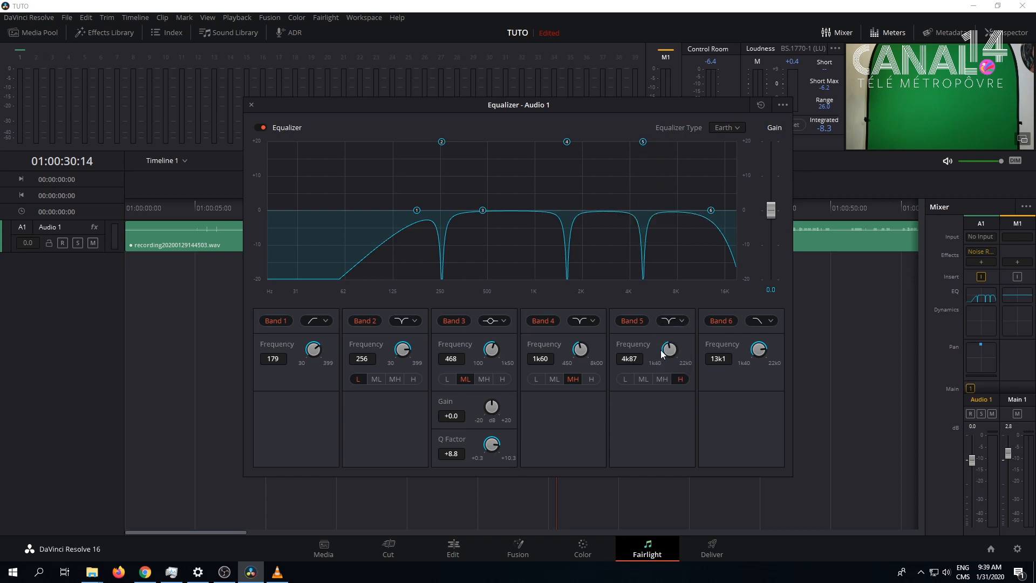
Return Band 4 to a bell, retune it to 1.87 kHz, and convert it back to a notch filter.
{"action": "left_click", "coordinate": [583, 323]}
{"action": "left_click", "coordinate": [585, 348]}
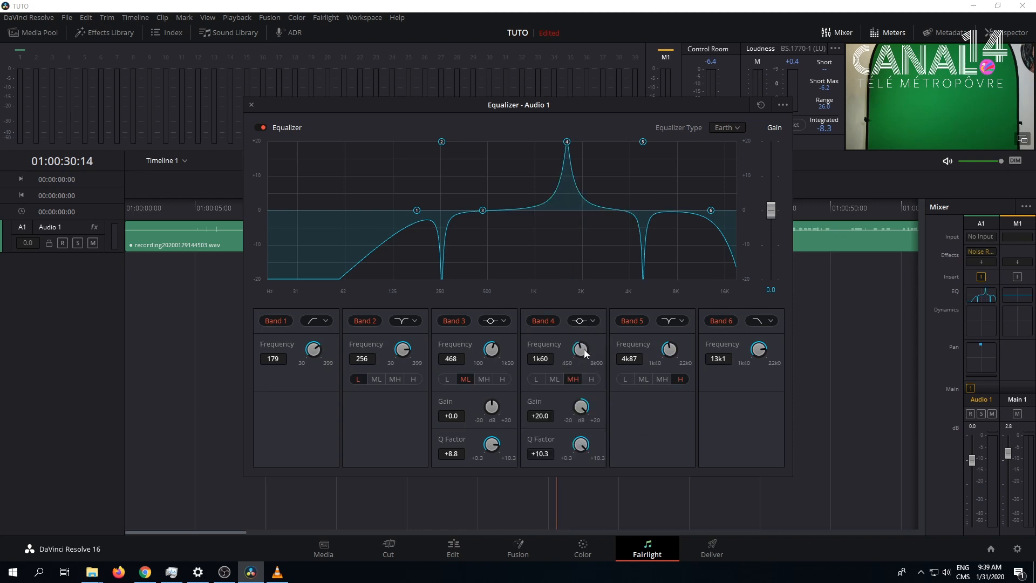
{"action": "left_click_drag", "start_coordinate": [581, 349], "coordinate": [591, 348]}
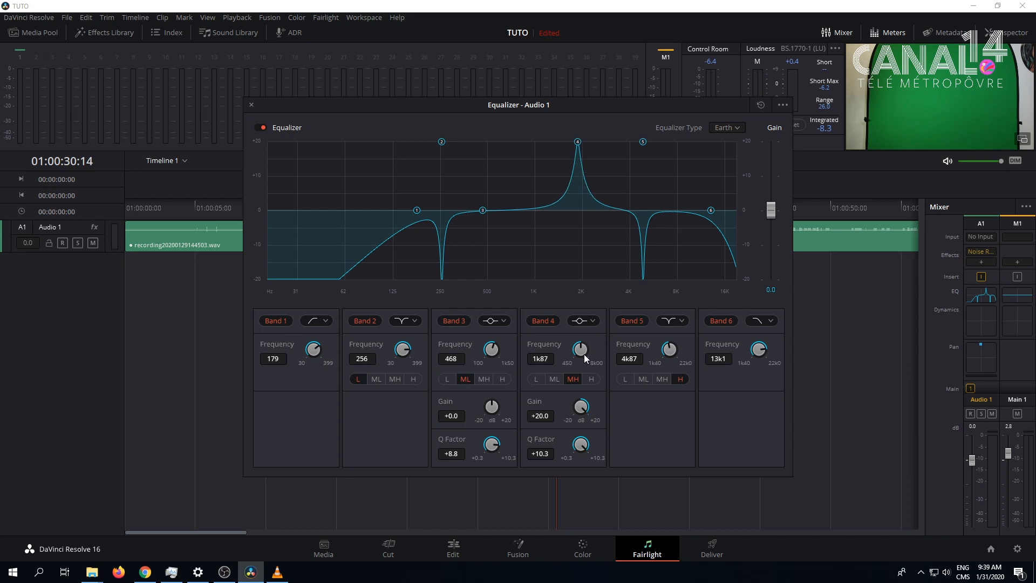
{"action": "left_click", "coordinate": [592, 322]}
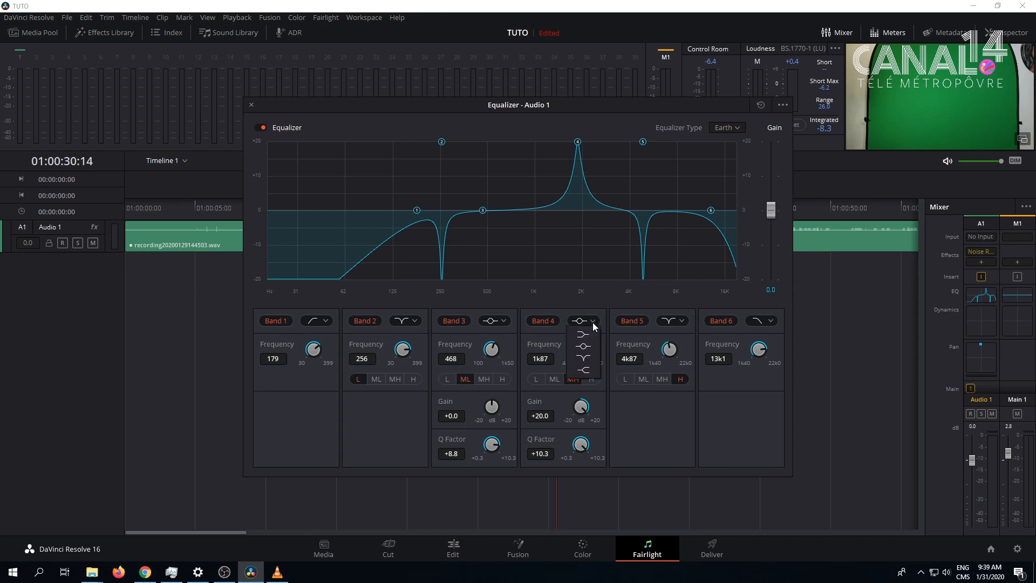
{"action": "left_click", "coordinate": [583, 358]}
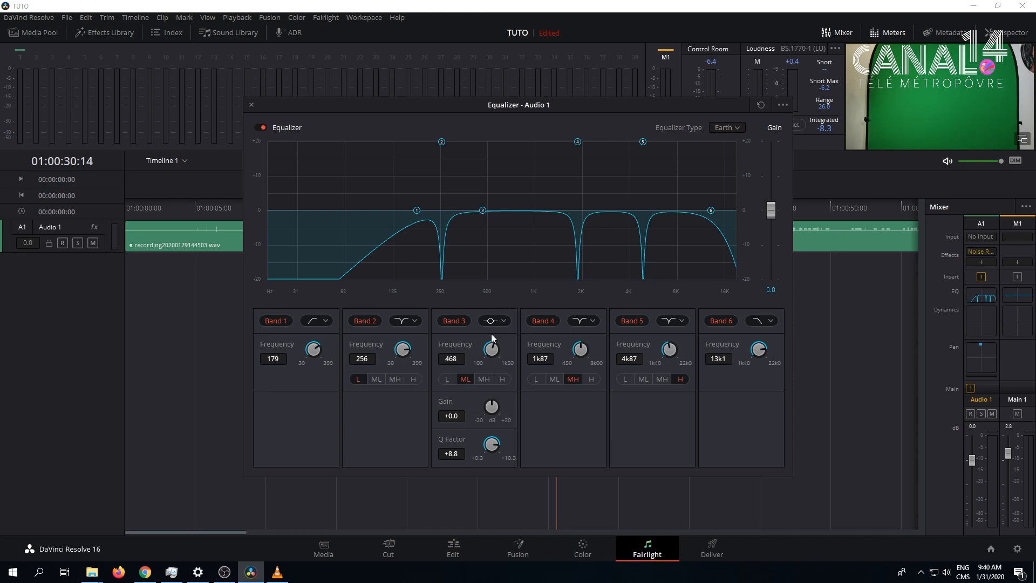
Give Band 3 a 10.3 Q factor and +20.0 dB gain, move it to 554 Hz, and change it to a notch filter.
{"action": "left_click_drag", "start_coordinate": [494, 441], "coordinate": [548, 465]}
{"action": "left_click_drag", "start_coordinate": [498, 406], "coordinate": [694, 388]}
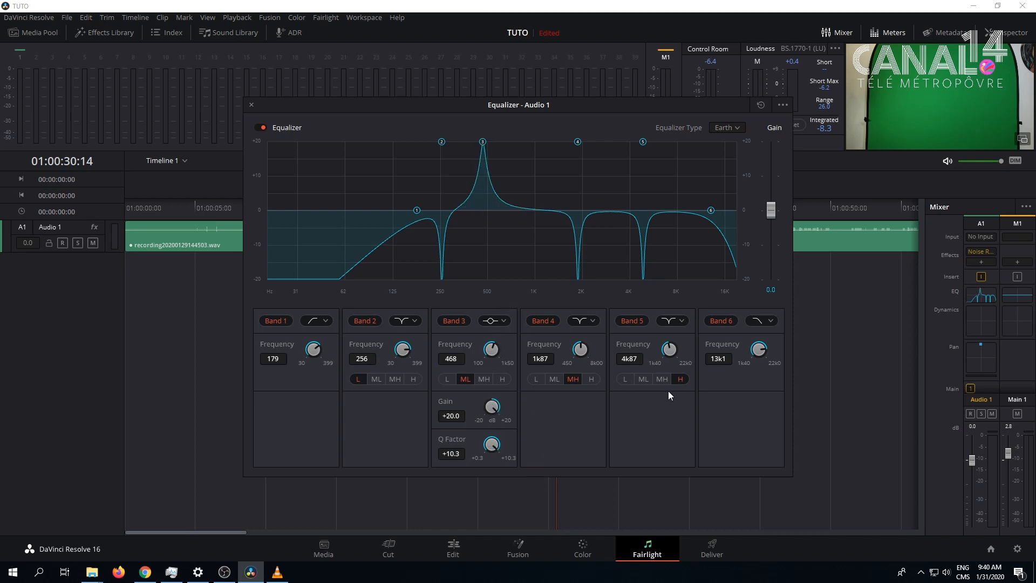
{"action": "mouse_move", "coordinate": [490, 349]}
{"action": "left_mouse_down"}
{"action": "mouse_move", "coordinate": [533, 359]}
{"action": "mouse_move", "coordinate": [502, 350]}
{"action": "left_mouse_up"}
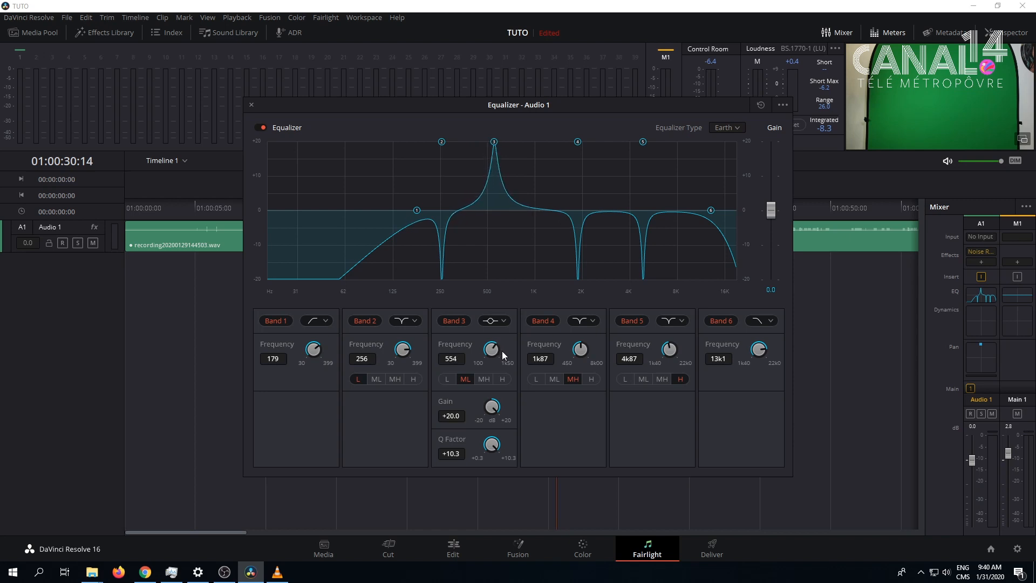
{"action": "left_click", "coordinate": [497, 324]}
{"action": "left_click", "coordinate": [502, 355]}
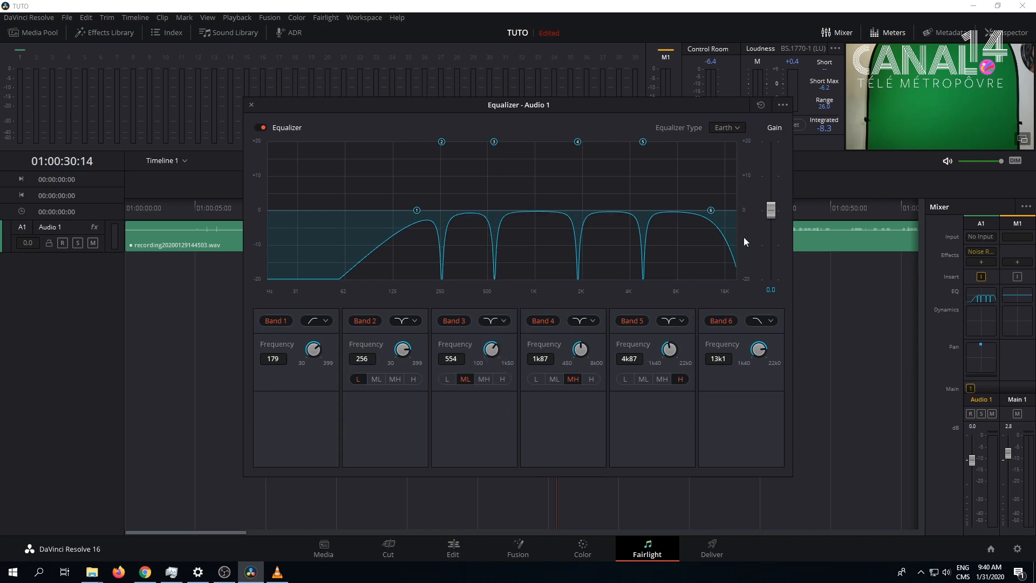
Try raising the Audio 1 equalizer's overall gain to 1.6 dB, lower it back, and close the equalizer.
{"action": "left_click_drag", "start_coordinate": [770, 211], "coordinate": [774, 211]}
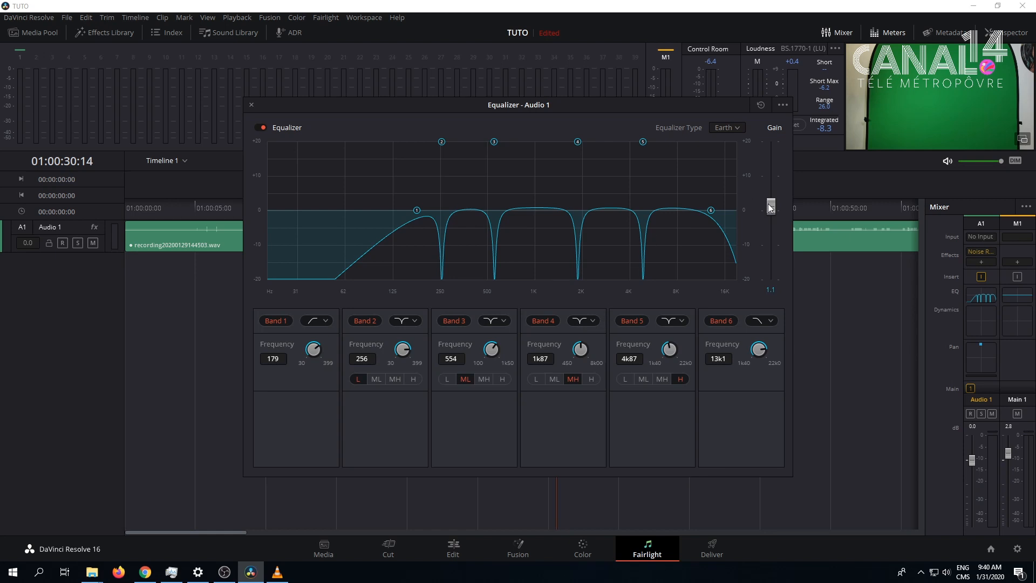
{"action": "mouse_move", "coordinate": [771, 207]}
{"action": "left_mouse_down"}
{"action": "mouse_move", "coordinate": [772, 197]}
{"action": "mouse_move", "coordinate": [775, 208]}
{"action": "left_mouse_up"}
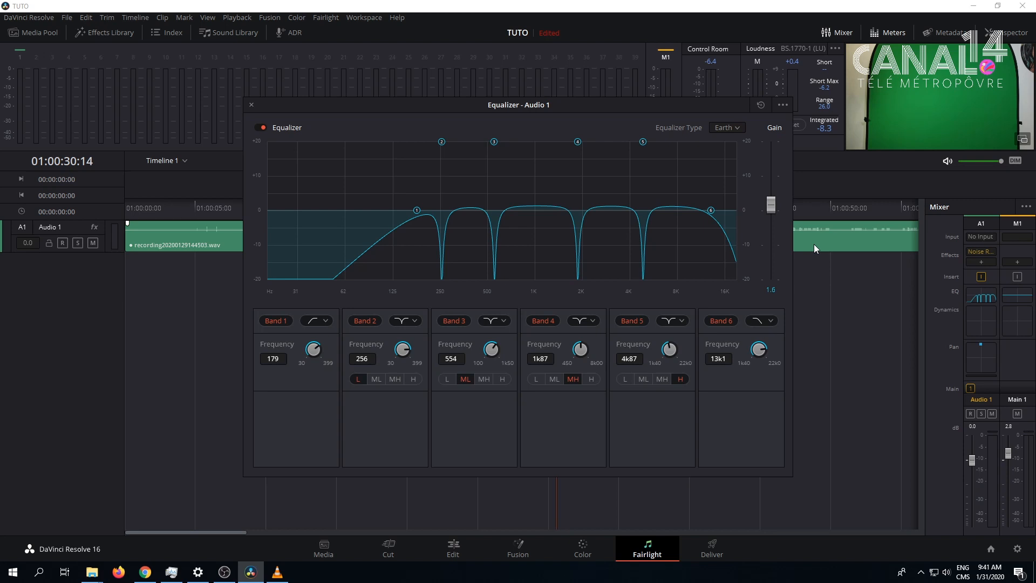
{"action": "left_click_drag", "start_coordinate": [772, 205], "coordinate": [773, 211]}
{"action": "left_click", "coordinate": [251, 105]}
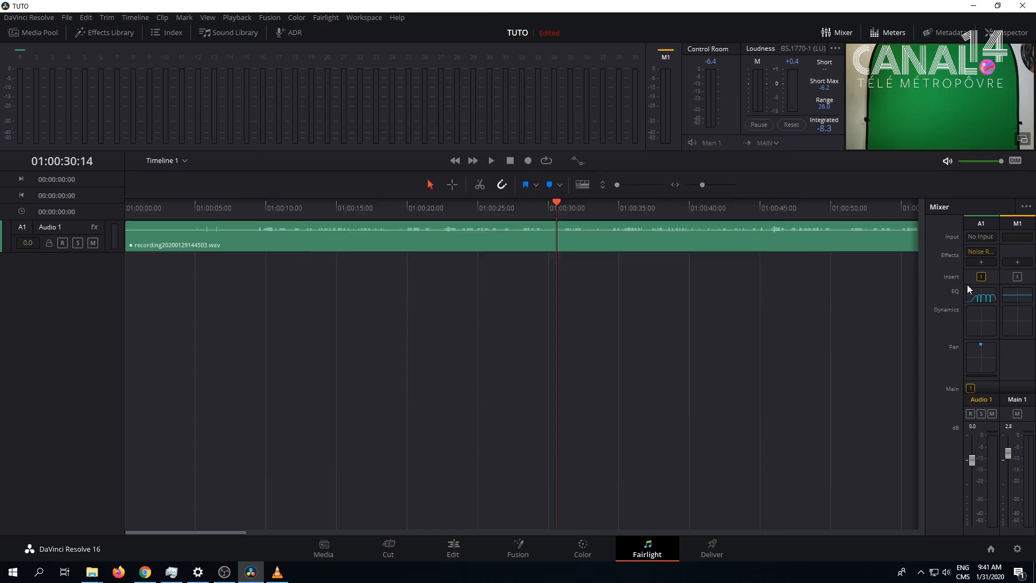
In the Main 1 equalizer, set Band 2 to +4.7 dB at 48 Hz and Band 5 to +3.2 dB at 7.25 kHz, and switch the equalizer off.
{"action": "double_click", "coordinate": [1020, 297]}
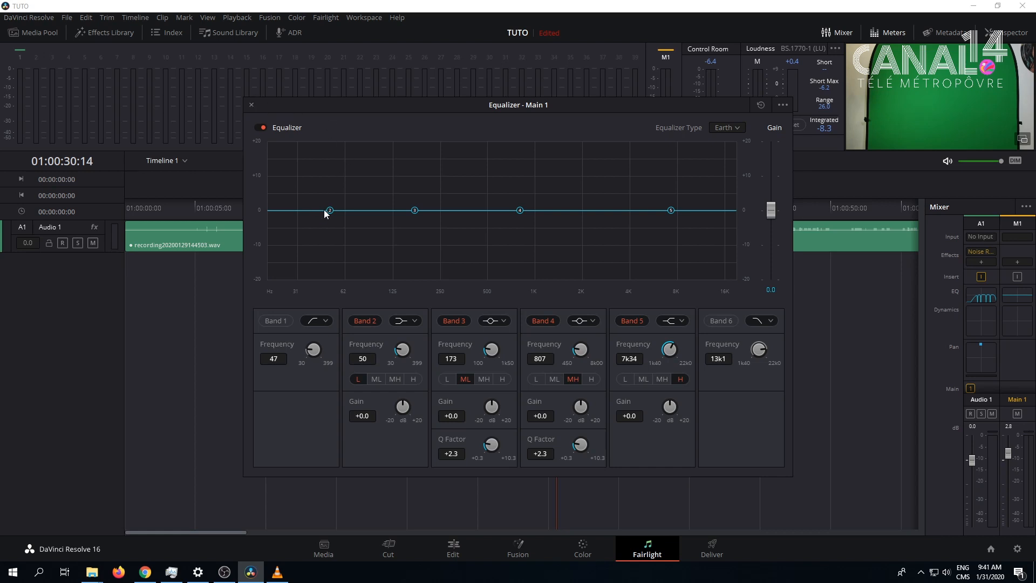
{"action": "left_click_drag", "start_coordinate": [330, 211], "coordinate": [326, 195]}
{"action": "left_click_drag", "start_coordinate": [670, 211], "coordinate": [670, 199]}
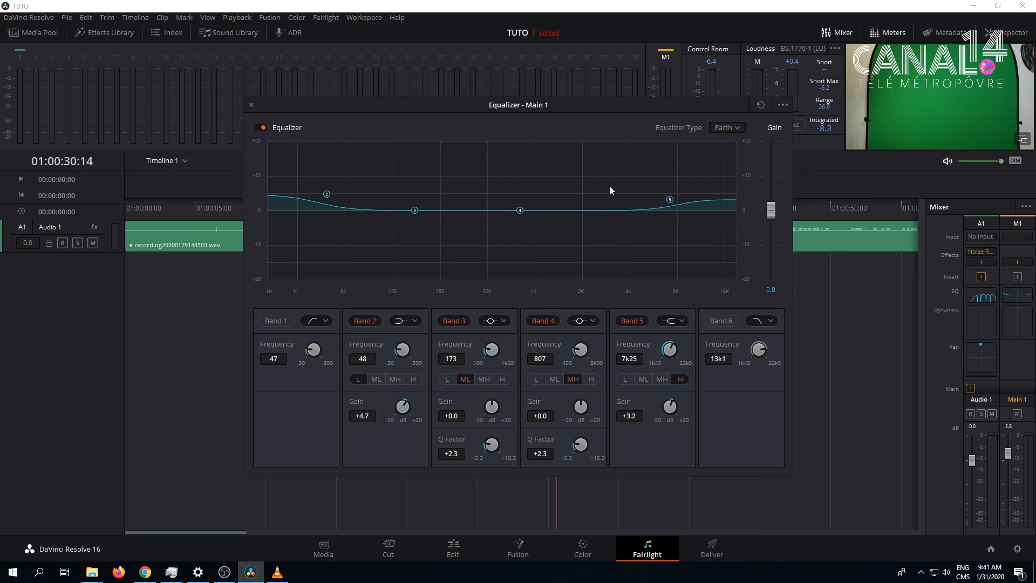
{"action": "left_click", "coordinate": [264, 128]}
{"action": "left_click", "coordinate": [251, 105]}
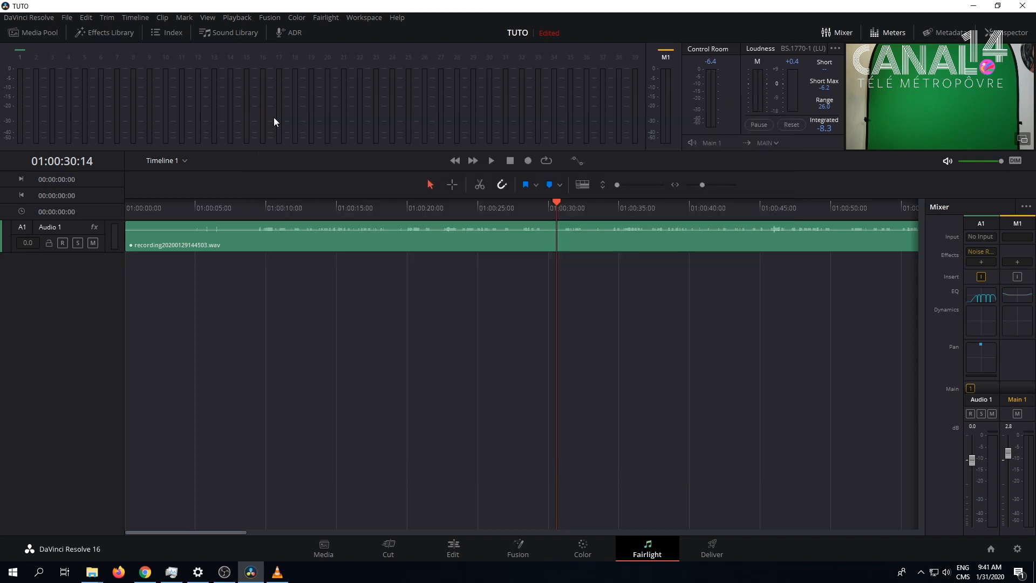
Add the Vocal Channel effect to Main 1 and set its low shelf to 158 Hz with 2.4 dB gain.
{"action": "left_click", "coordinate": [1018, 261]}
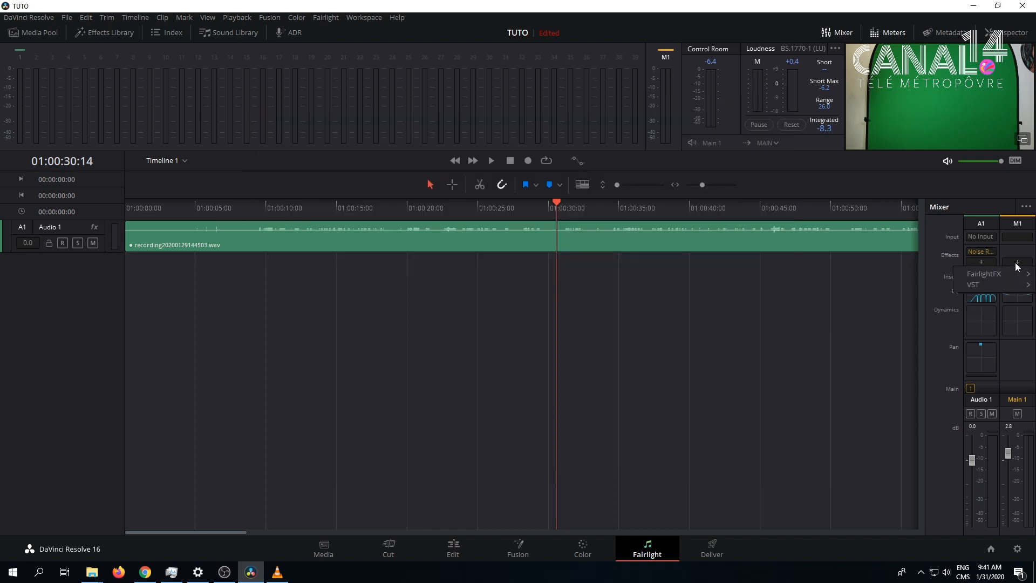
{"action": "mouse_move", "coordinate": [1006, 275]}
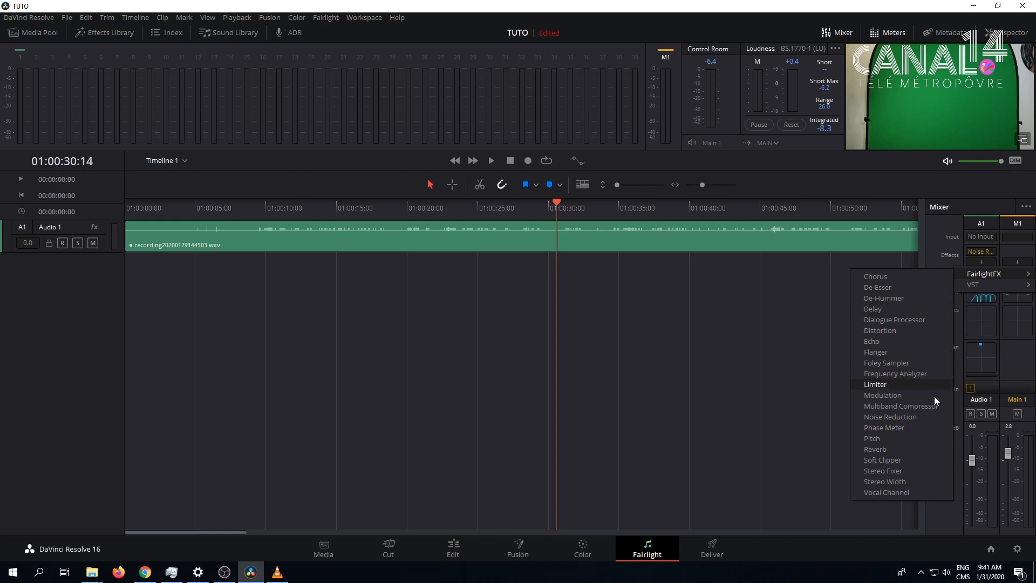
{"action": "left_click", "coordinate": [924, 493]}
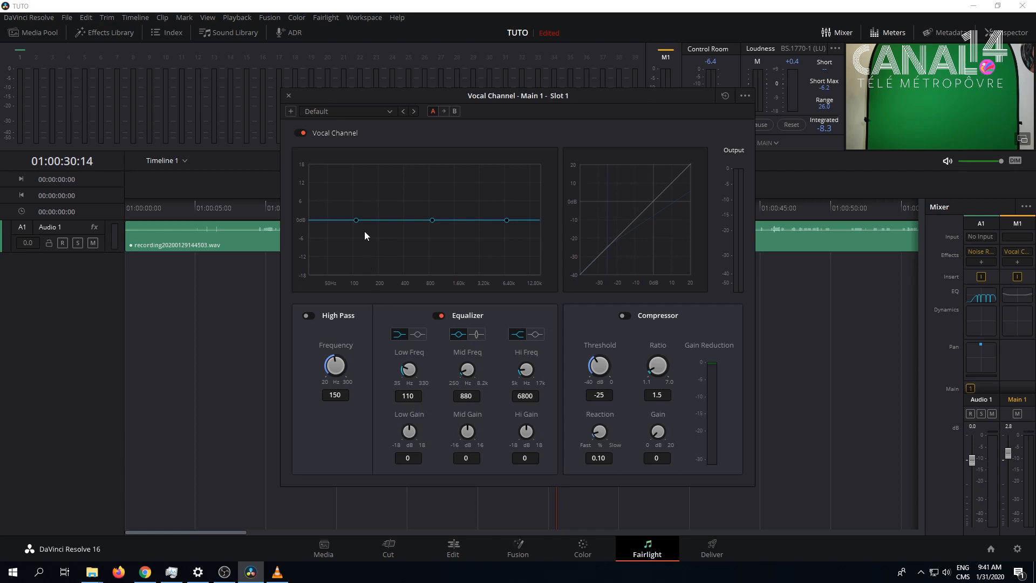
{"action": "left_click_drag", "start_coordinate": [354, 220], "coordinate": [348, 216]}
{"action": "left_click_drag", "start_coordinate": [415, 370], "coordinate": [442, 370]}
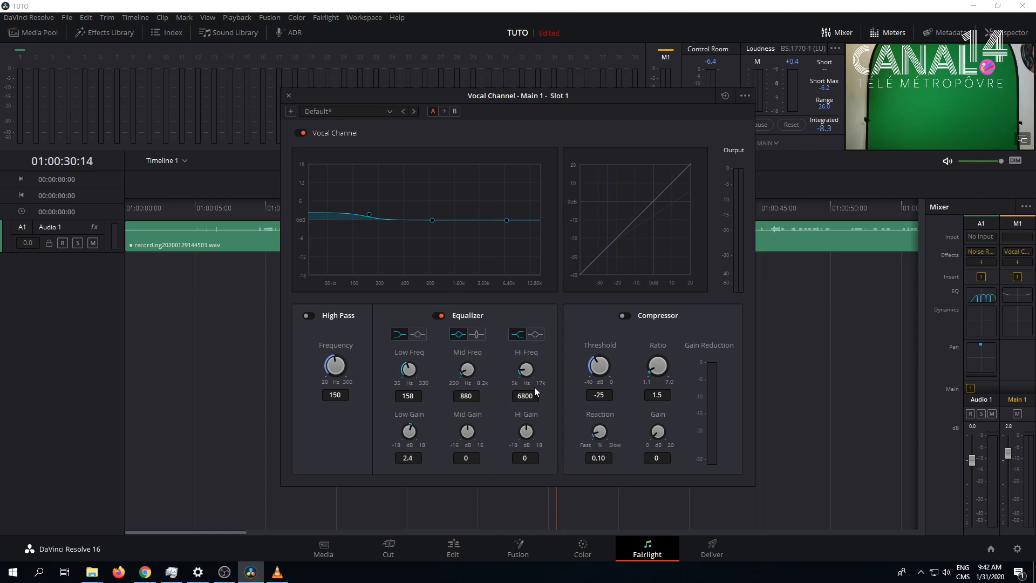
Set the Vocal Channel's high shelf to 5000 Hz with 2.9 dB gain.
{"action": "left_click_drag", "start_coordinate": [528, 366], "coordinate": [523, 365]}
{"action": "left_click_drag", "start_coordinate": [527, 421], "coordinate": [547, 435]}
{"action": "left_click_drag", "start_coordinate": [530, 370], "coordinate": [478, 366]}
{"action": "left_click_drag", "start_coordinate": [521, 422], "coordinate": [520, 424]}
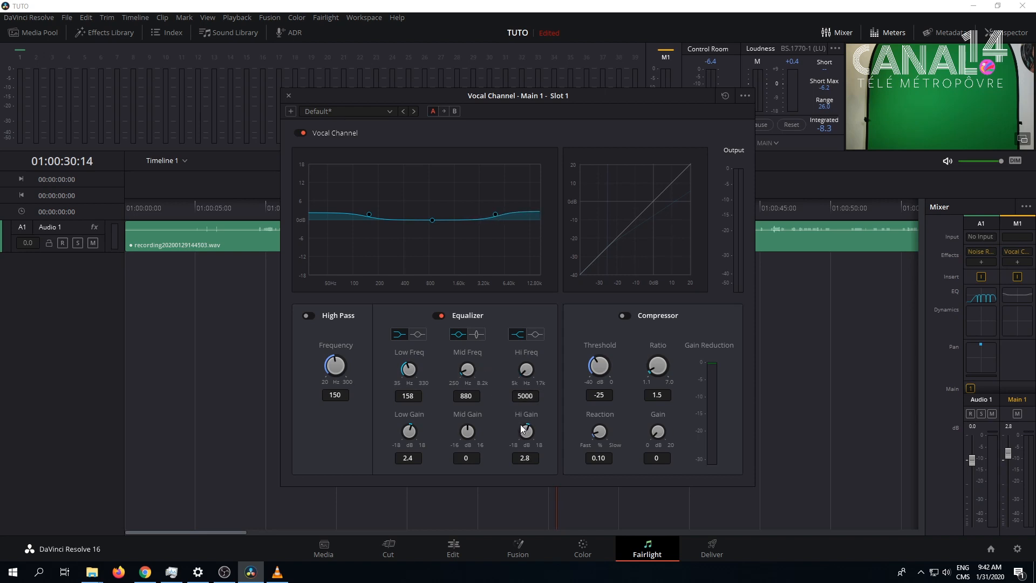
{"action": "left_click_drag", "start_coordinate": [519, 424], "coordinate": [519, 424]}
{"action": "left_click_drag", "start_coordinate": [529, 425], "coordinate": [530, 426]}
Enable the Vocal Channel compressor with a ratio of 4 and 4.1 dB gain, and play back the audio to check it.
{"action": "left_click", "coordinate": [625, 316]}
{"action": "left_click_drag", "start_coordinate": [650, 371], "coordinate": [668, 352]}
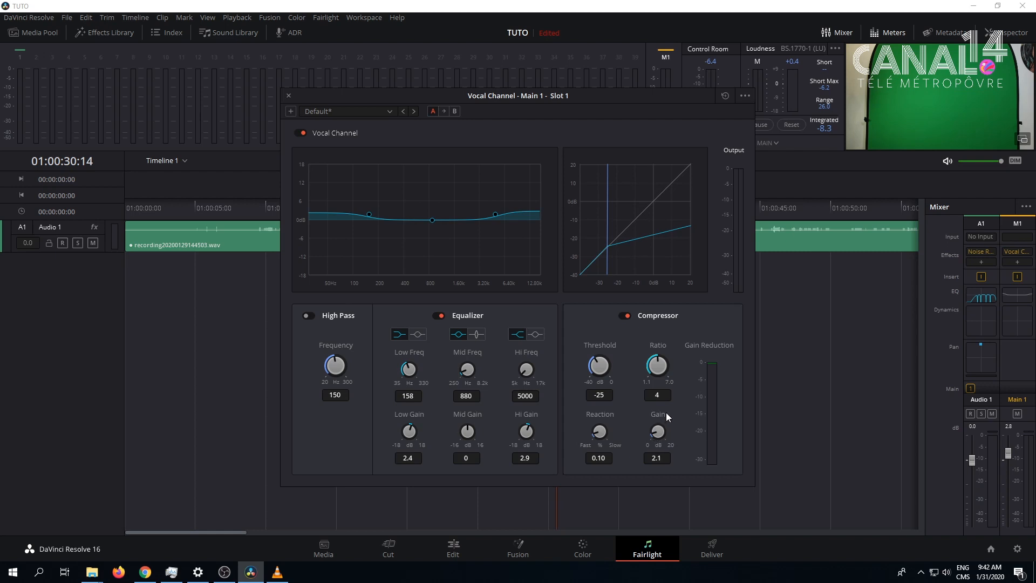
{"action": "left_click_drag", "start_coordinate": [659, 430], "coordinate": [671, 410]}
{"action": "key", "text": "space"}
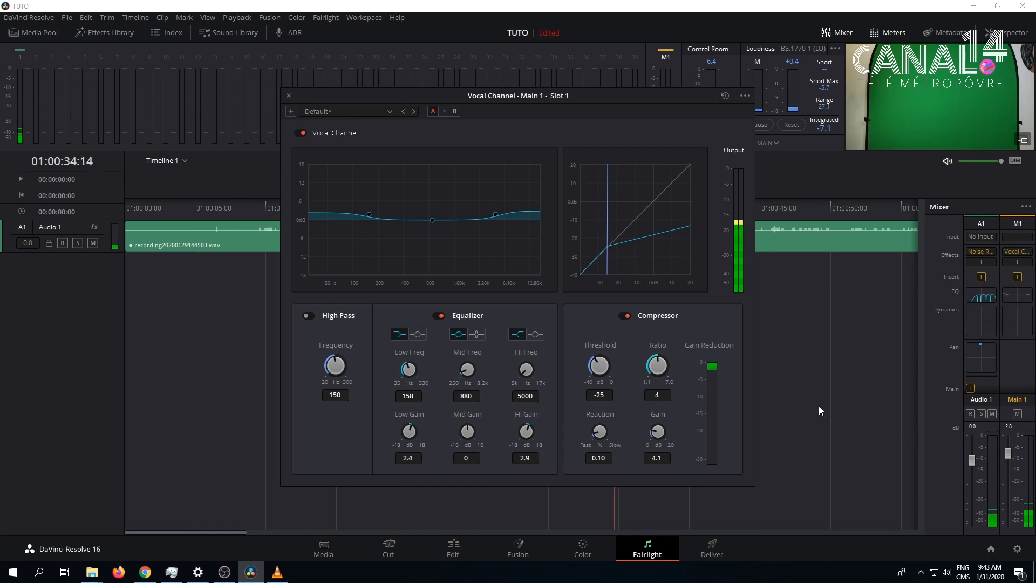
{"action": "key", "text": "space"}
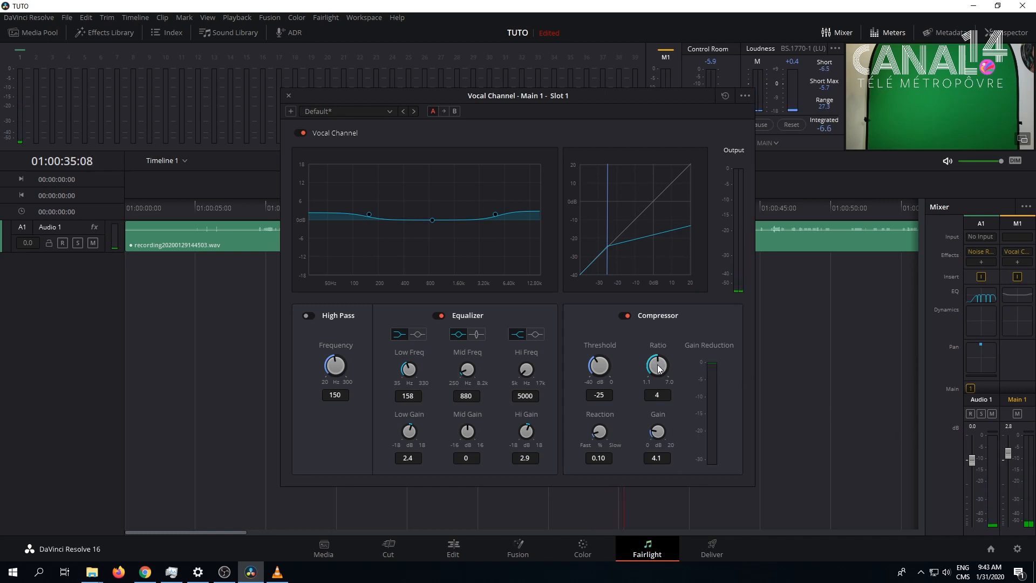
Raise the compressor gain to 6.5 dB and the Main 1 fader to 3.7 dB, checking the levels during playback.
{"action": "left_click_drag", "start_coordinate": [659, 432], "coordinate": [672, 434]}
{"action": "left_click_drag", "start_coordinate": [1008, 453], "coordinate": [1007, 448]}
{"action": "key", "text": "space"}
{"action": "key", "text": "space"}
{"action": "left_click_drag", "start_coordinate": [660, 432], "coordinate": [671, 428]}
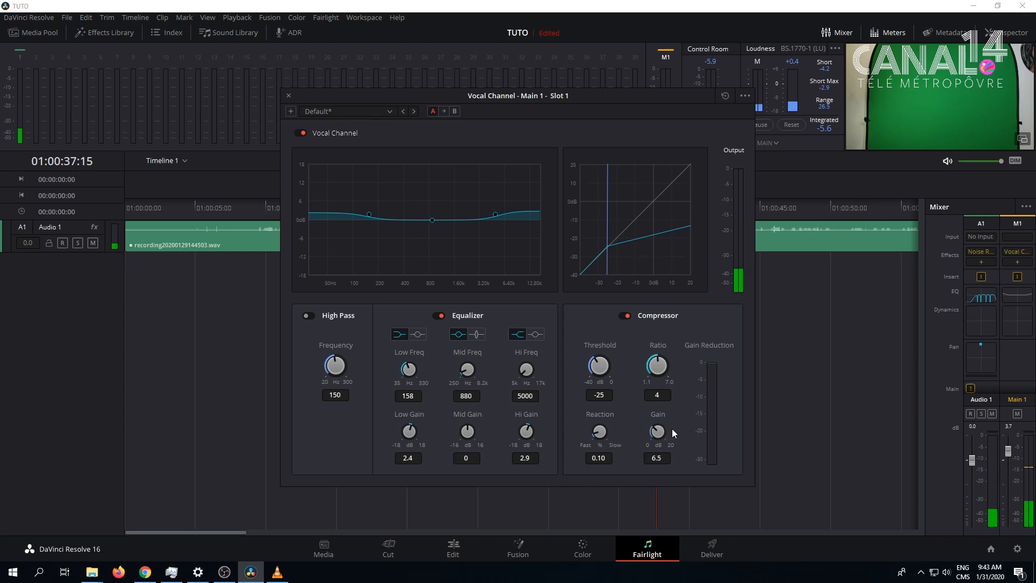
{"action": "key", "text": "space"}
{"action": "key", "text": "space"}
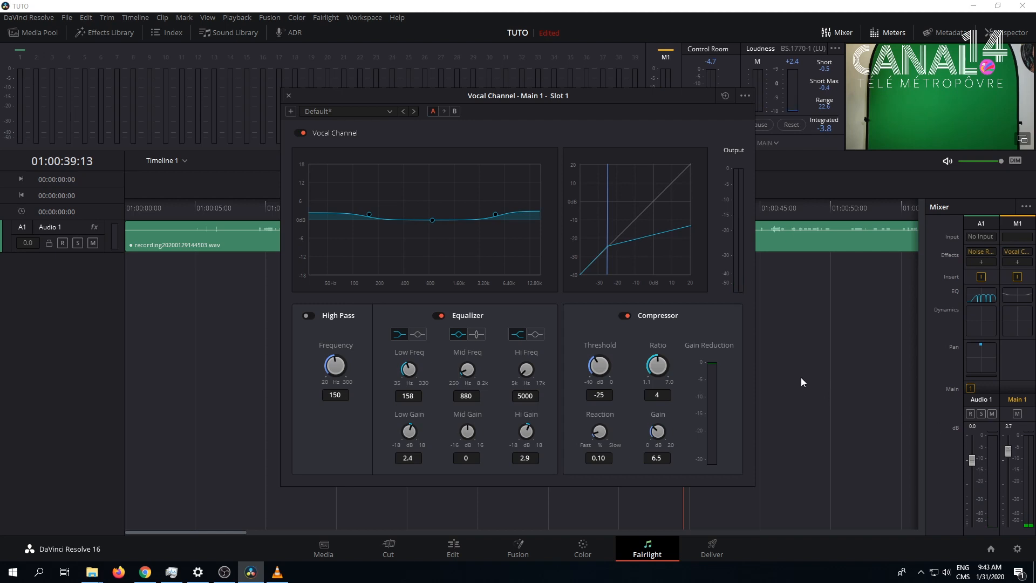
Raise the compressor gain to 8.8 dB while playing back the audio.
{"action": "key", "text": "space"}
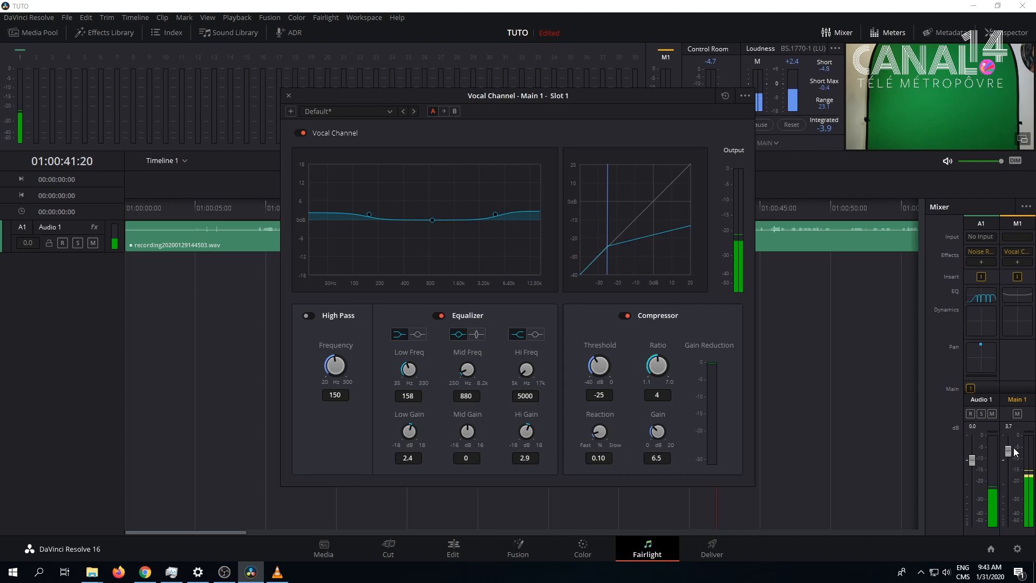
{"action": "left_click_drag", "start_coordinate": [658, 430], "coordinate": [662, 424]}
{"action": "left_click_drag", "start_coordinate": [658, 432], "coordinate": [665, 429]}
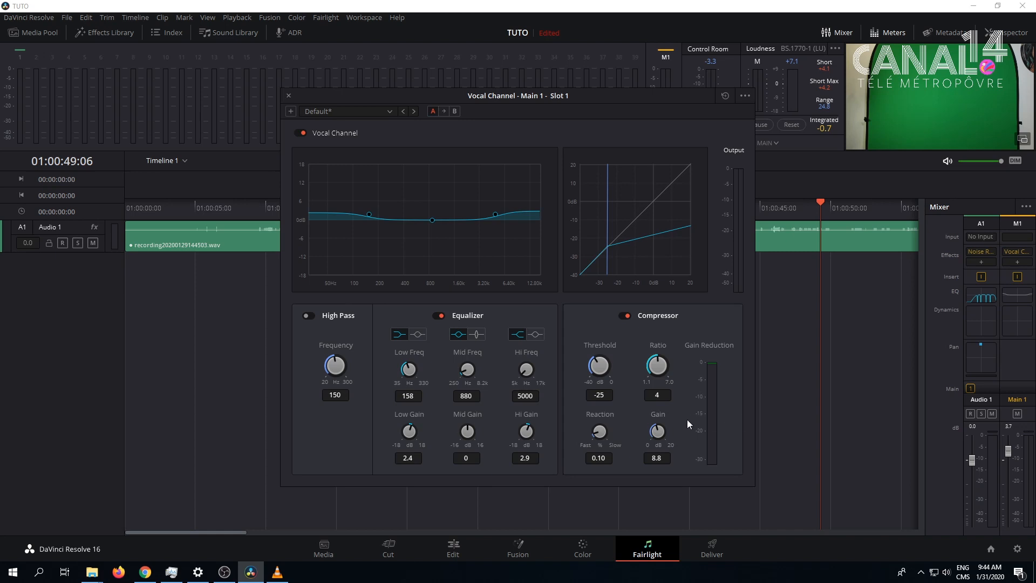
Go to the Deliver page and set the video export format to QuickTime with the Uncompressed codec.
{"action": "left_click", "coordinate": [704, 551]}
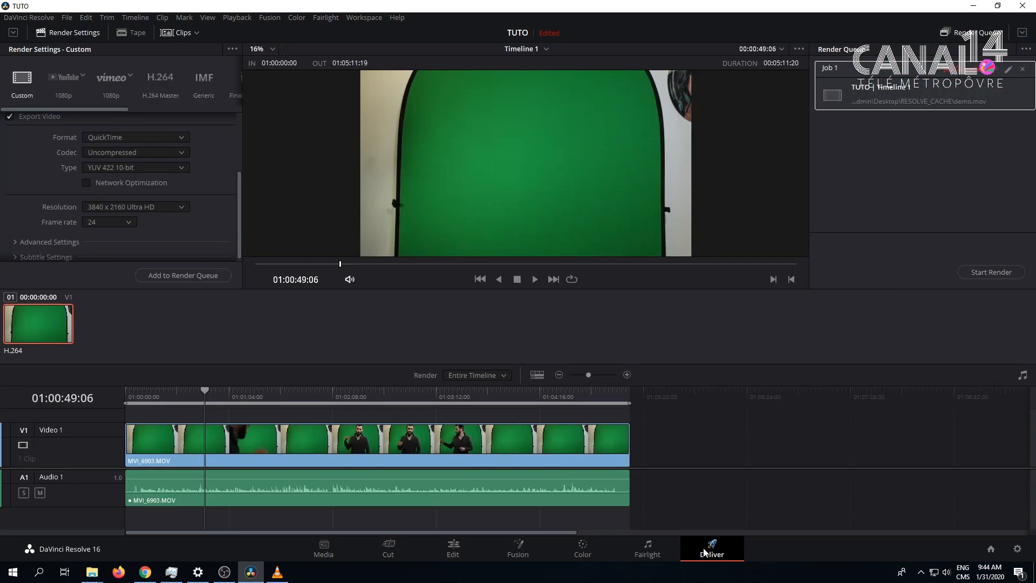
{"action": "scroll", "coordinate": [179, 181], "scroll_direction": "up", "scroll_amount": 3}
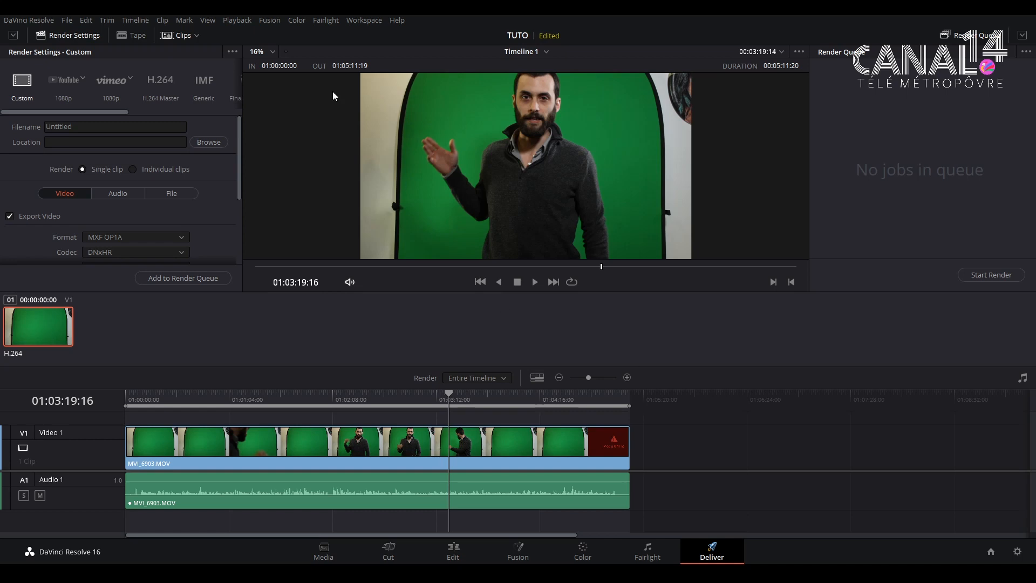
{"action": "left_click", "coordinate": [175, 239]}
{"action": "left_click", "coordinate": [162, 341]}
{"action": "left_click", "coordinate": [182, 253]}
{"action": "left_click", "coordinate": [161, 360]}
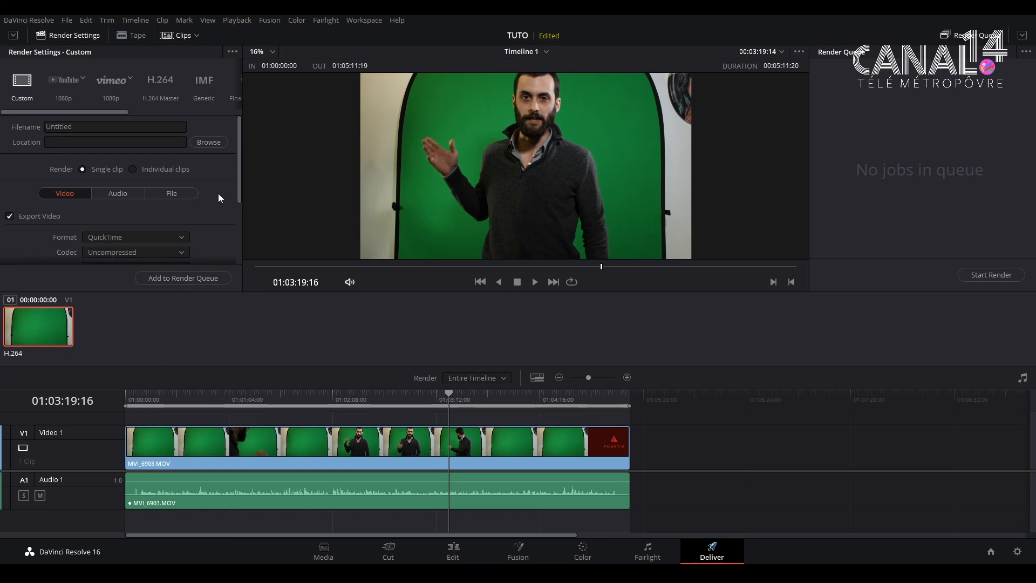
Set the export resolution to 1920 x 1080 HD and start rendering the queued demo.mov job.
{"action": "scroll", "coordinate": [220, 194], "scroll_direction": "down", "scroll_amount": 3}
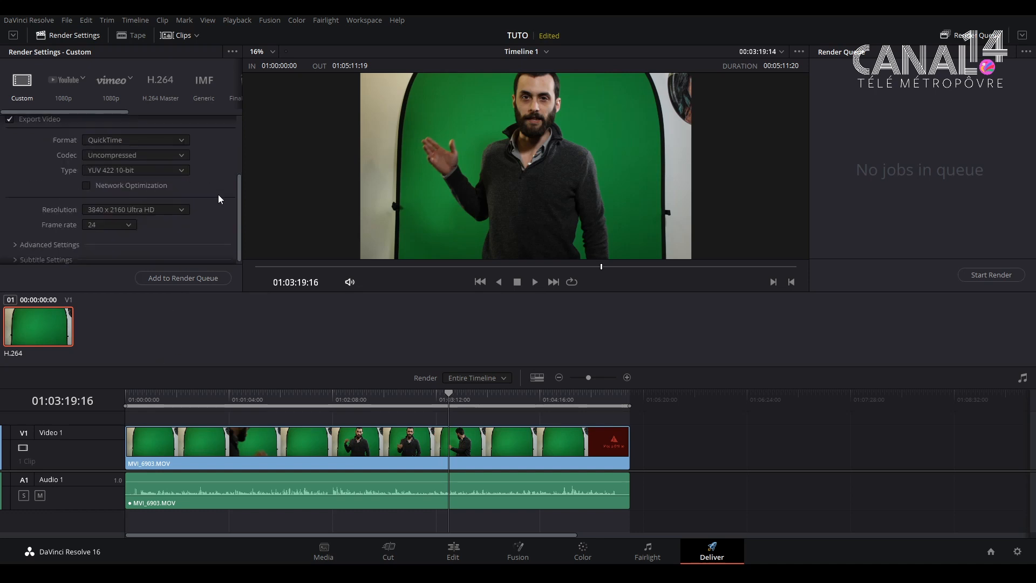
{"action": "left_click", "coordinate": [181, 213]}
{"action": "left_click", "coordinate": [169, 295]}
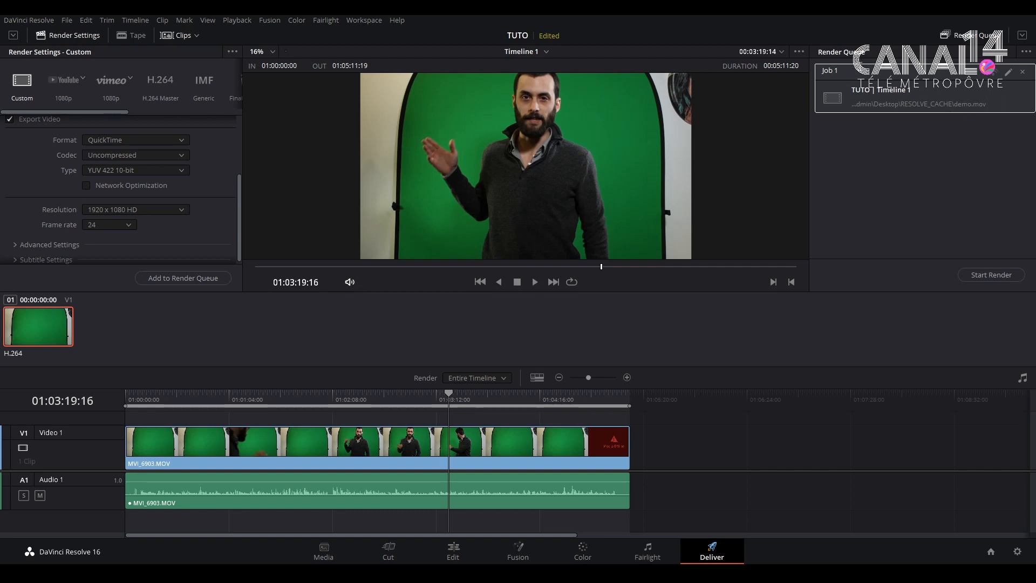
{"action": "left_click", "coordinate": [1012, 273]}
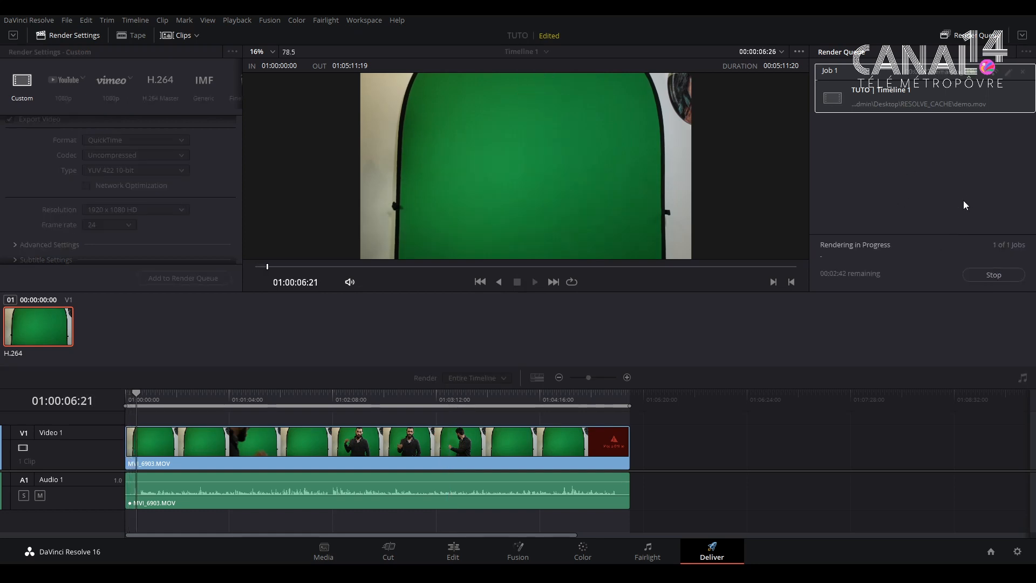